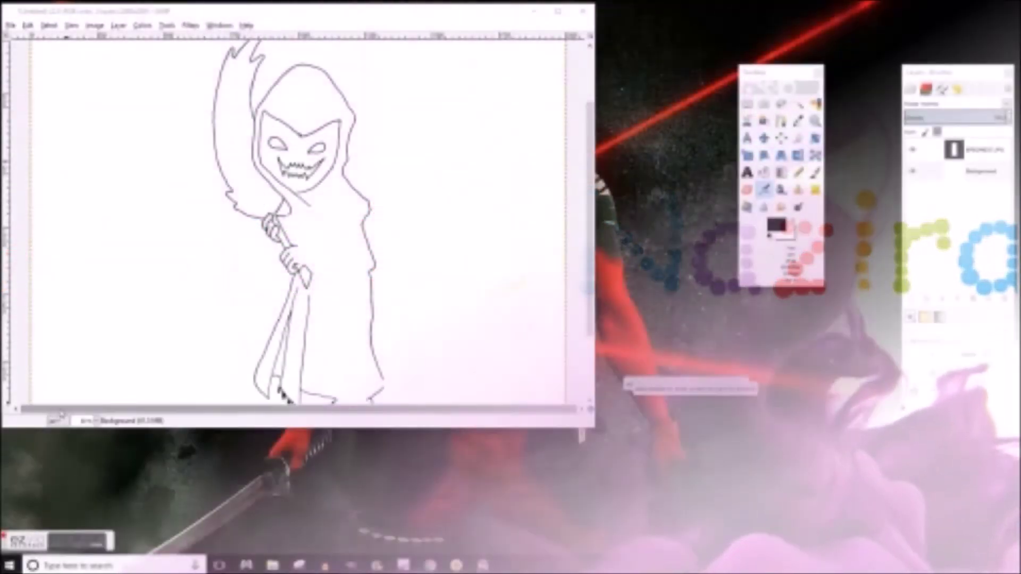
Add a transparent layer named Layer above the sketch, then reselect the sketch layer
click(96, 421)
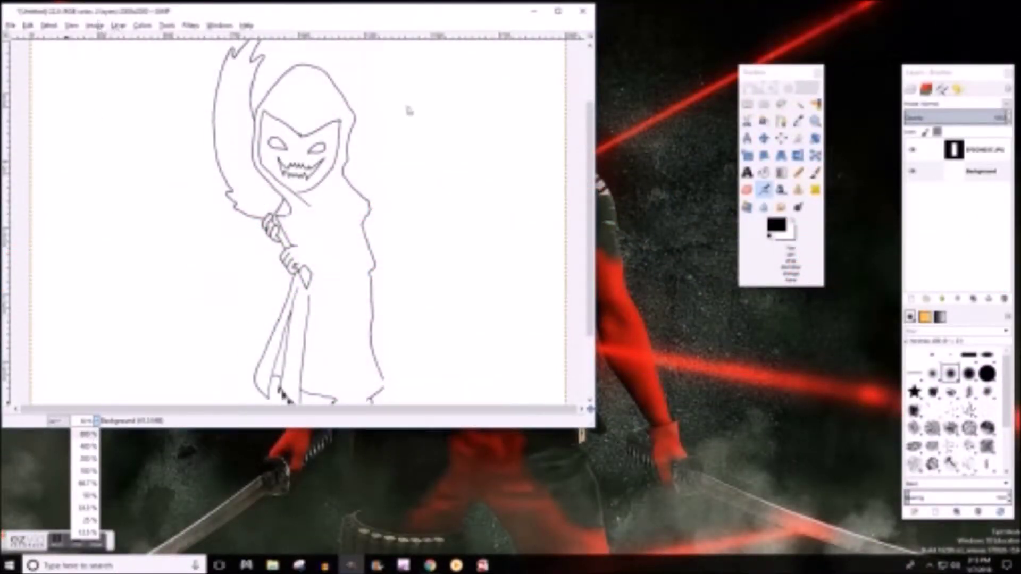
right_click(865, 138)
click(904, 171)
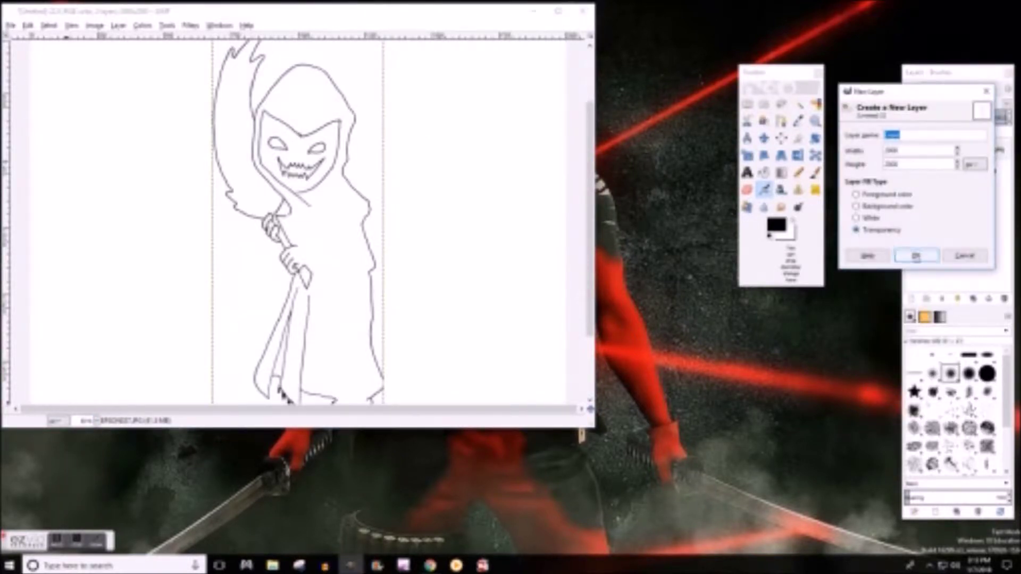
click(916, 259)
click(979, 171)
click(118, 25)
mouse_move(142, 26)
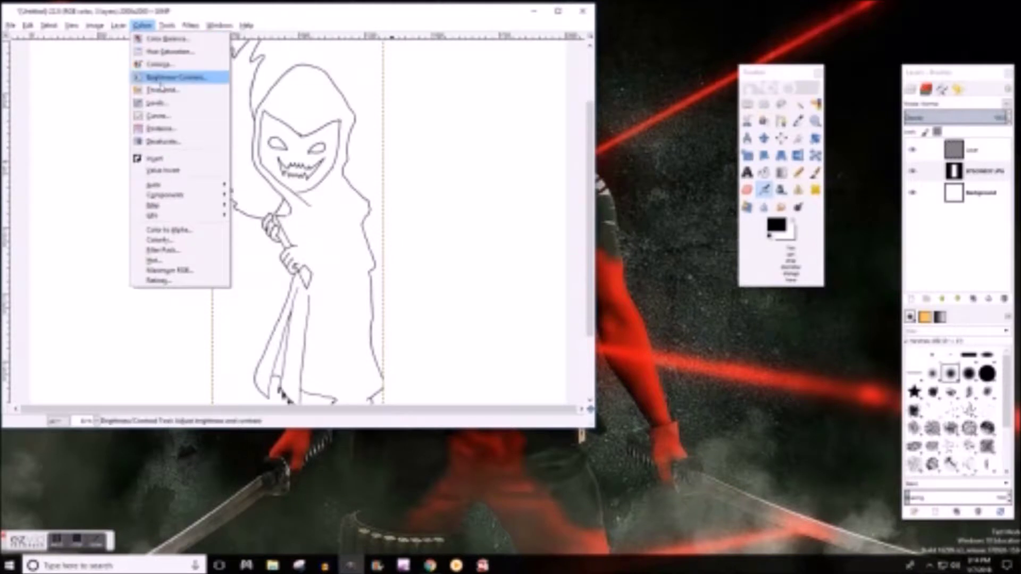
Fade the sketch lines by raising Brightness-Contrast brightness to 127
click(171, 114)
drag(597, 238, 683, 239)
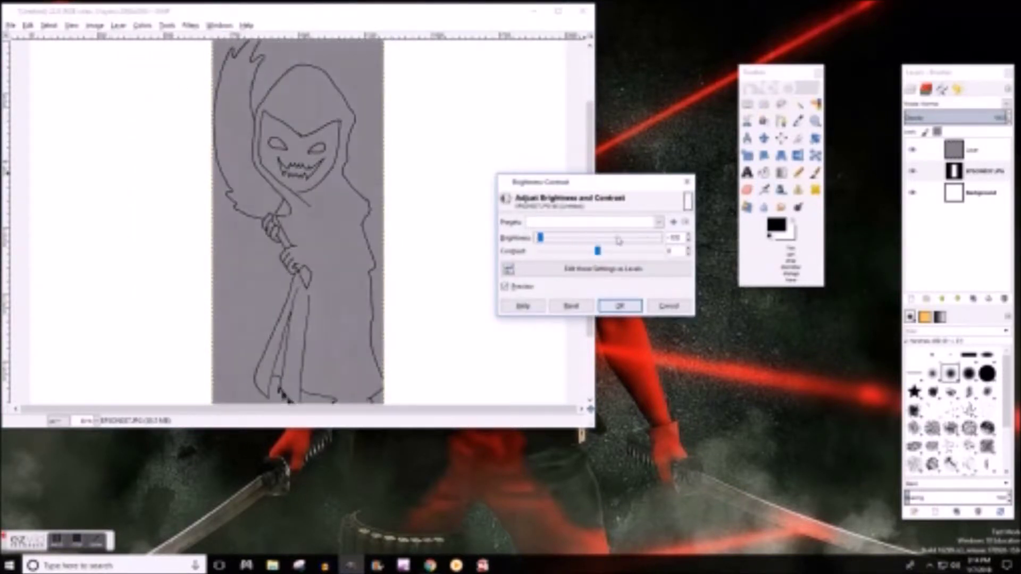
click(620, 306)
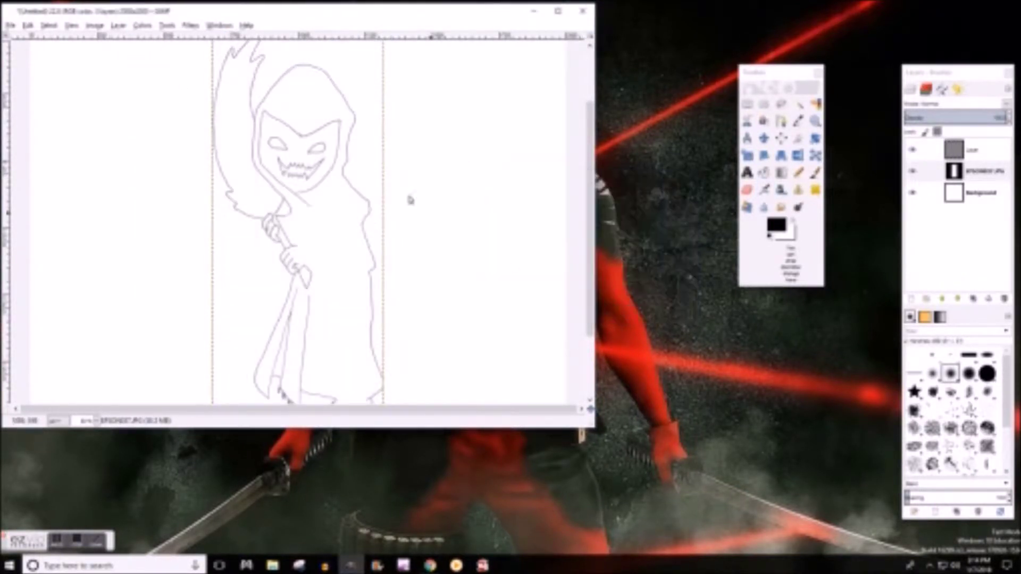
Make the new layer active and set the Pencil size to 3
key(shift+ctrl+n)
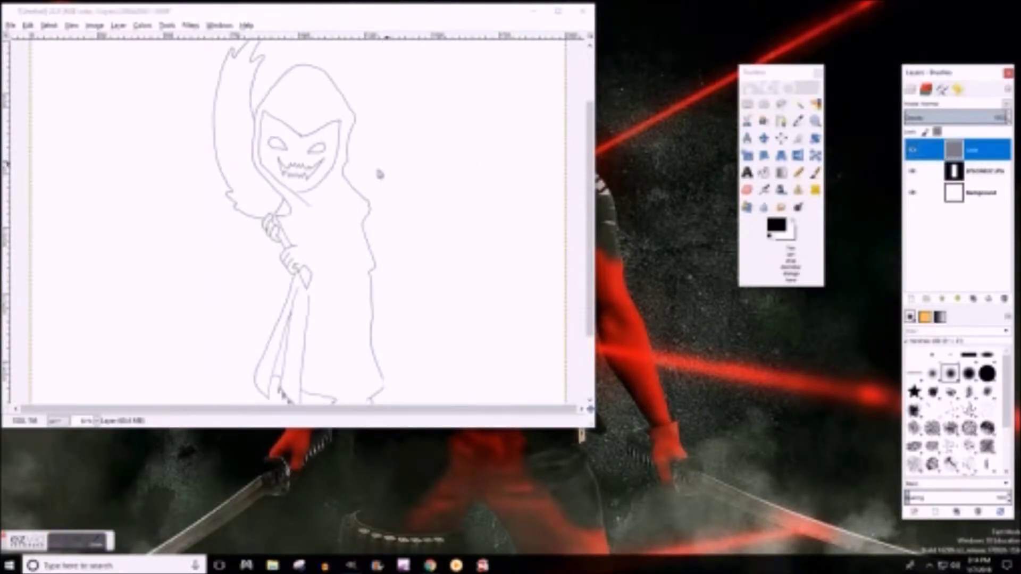
double_click(802, 174)
drag(774, 72, 755, 309)
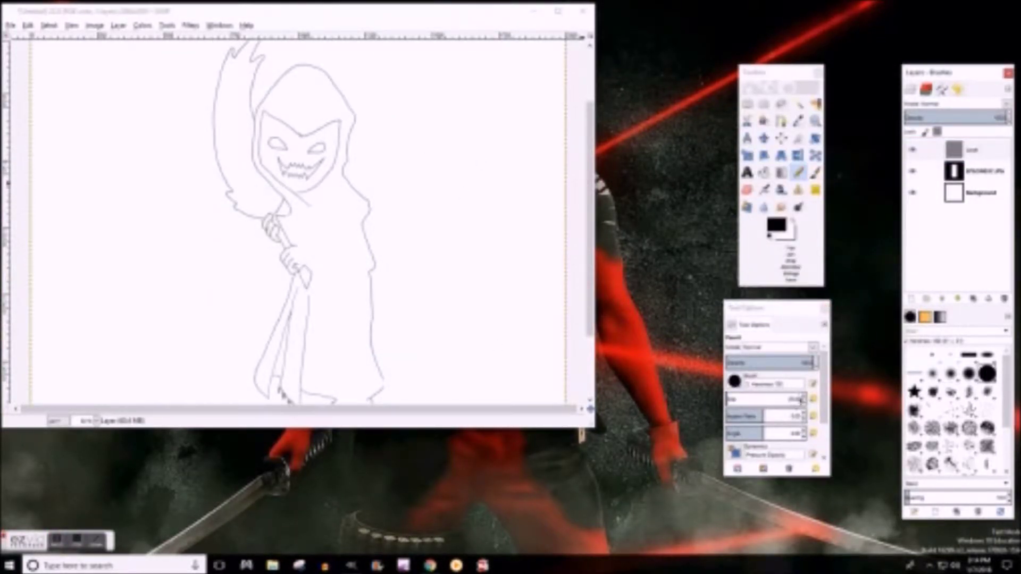
drag(801, 400, 678, 400)
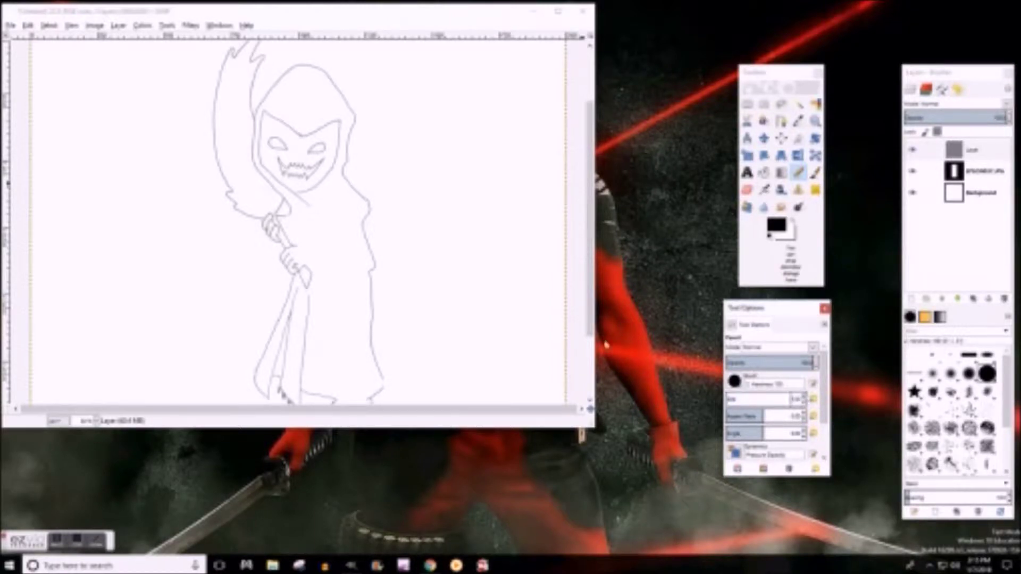
Zoom in and ink the hood's outer outline and the mask's brow line in black
click(97, 421)
click(91, 479)
click(97, 420)
click(90, 474)
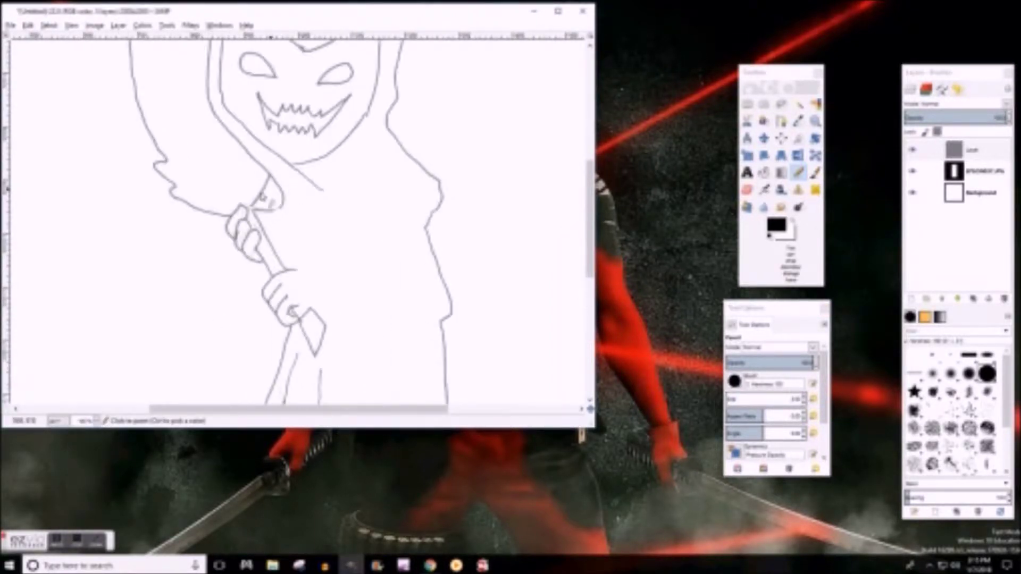
scroll(262, 198, up, 5)
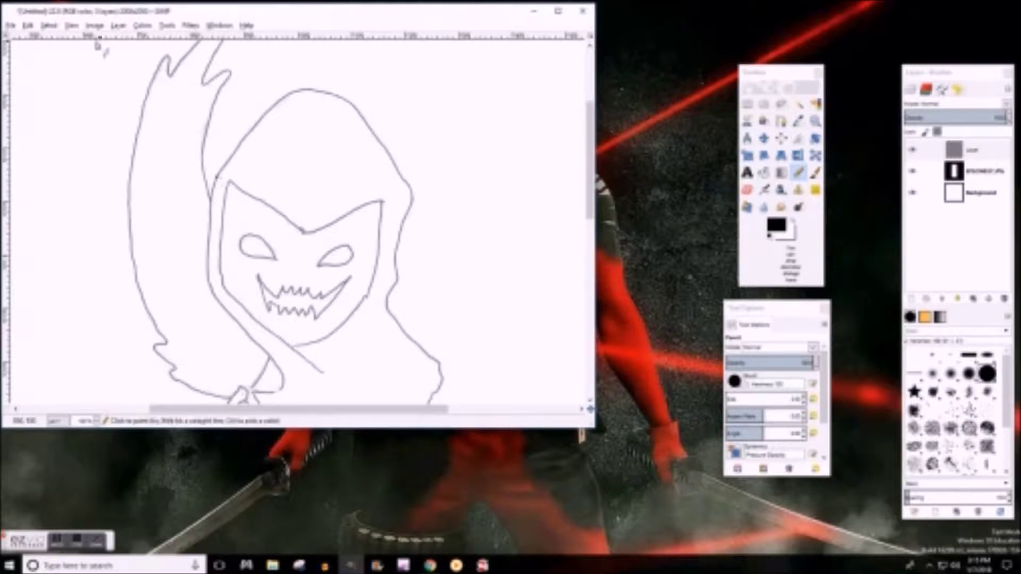
click(96, 421)
click(53, 276)
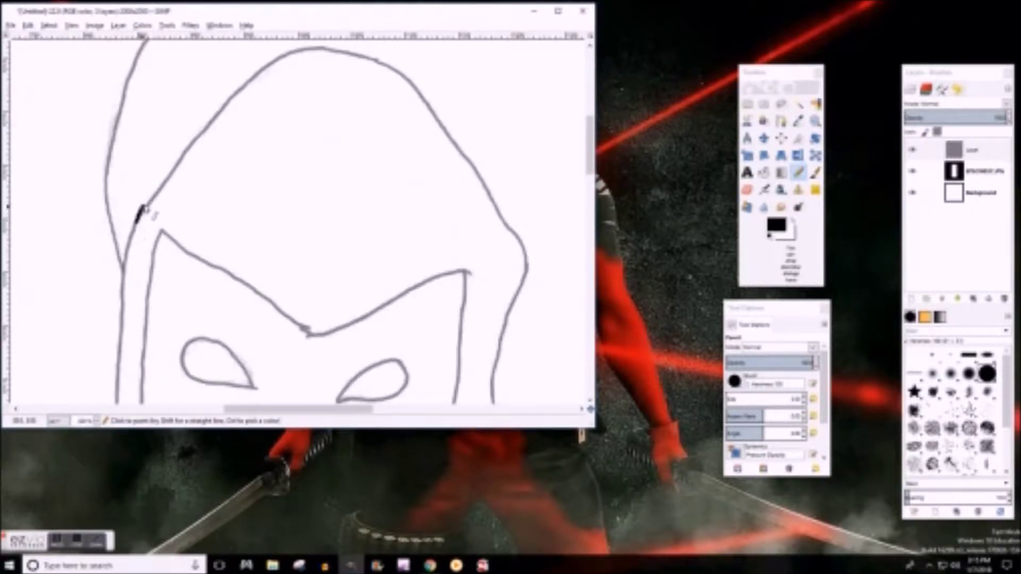
mouse_move(136, 220)
mouse_down()
mouse_move(231, 104)
mouse_move(296, 50)
mouse_move(345, 50)
mouse_up()
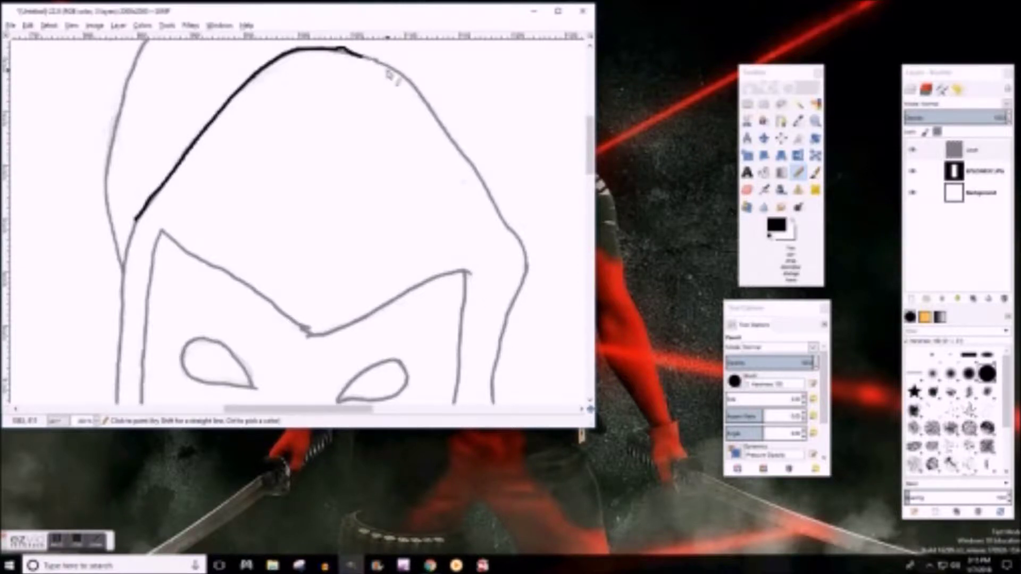
mouse_move(420, 95)
mouse_down()
mouse_move(485, 181)
mouse_move(527, 261)
mouse_move(494, 407)
mouse_up()
mouse_move(164, 235)
mouse_down()
mouse_move(312, 334)
mouse_move(443, 276)
mouse_move(461, 330)
mouse_move(454, 405)
mouse_up()
drag(164, 235, 143, 407)
drag(137, 221, 118, 404)
Undo the misplaced stroke and redraw the hood's left peak
scroll(68, 183, up, 5)
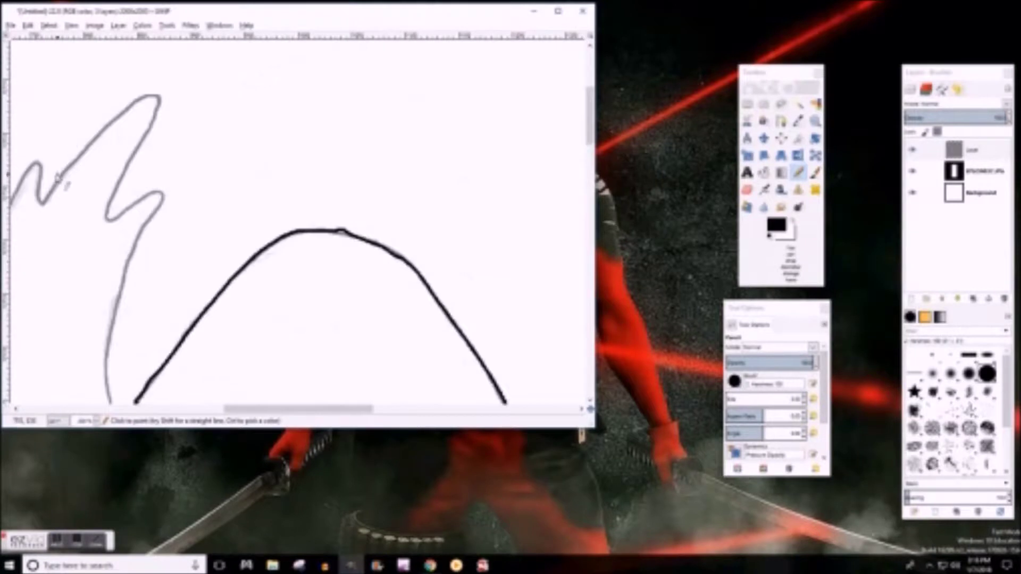
click(28, 25)
click(43, 36)
mouse_move(37, 164)
mouse_down()
mouse_move(20, 182)
mouse_move(89, 165)
mouse_move(149, 98)
mouse_move(154, 148)
mouse_move(111, 226)
mouse_move(160, 199)
mouse_move(113, 407)
mouse_up()
Ink the outline curving down from the ear tip and below the lower notch
scroll(113, 319, down, 5)
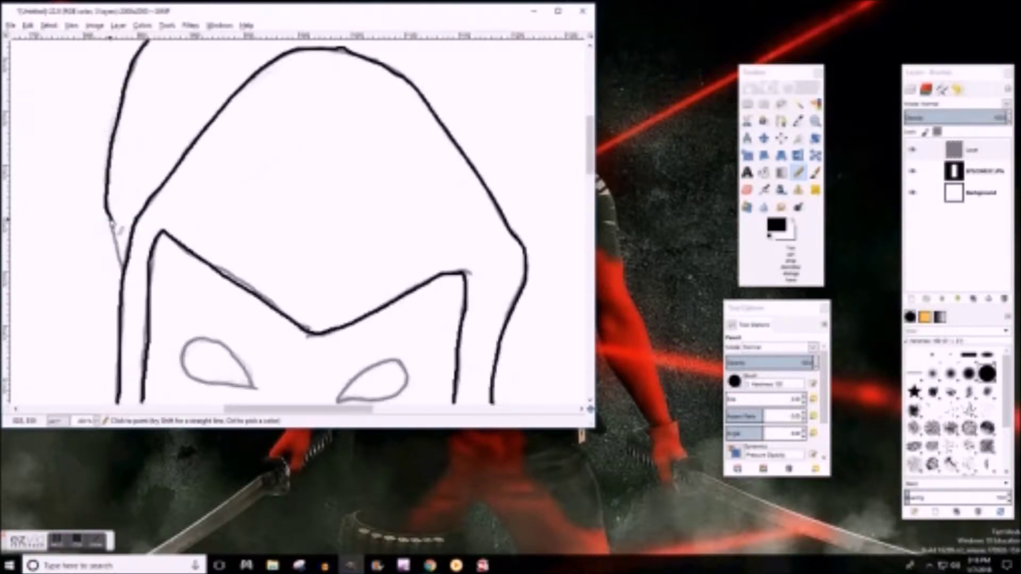
scroll(200, 326, left, 6)
scroll(239, 159, up, 3)
mouse_move(250, 91)
mouse_down()
mouse_move(200, 227)
mouse_move(178, 398)
mouse_up()
scroll(166, 307, down, 3)
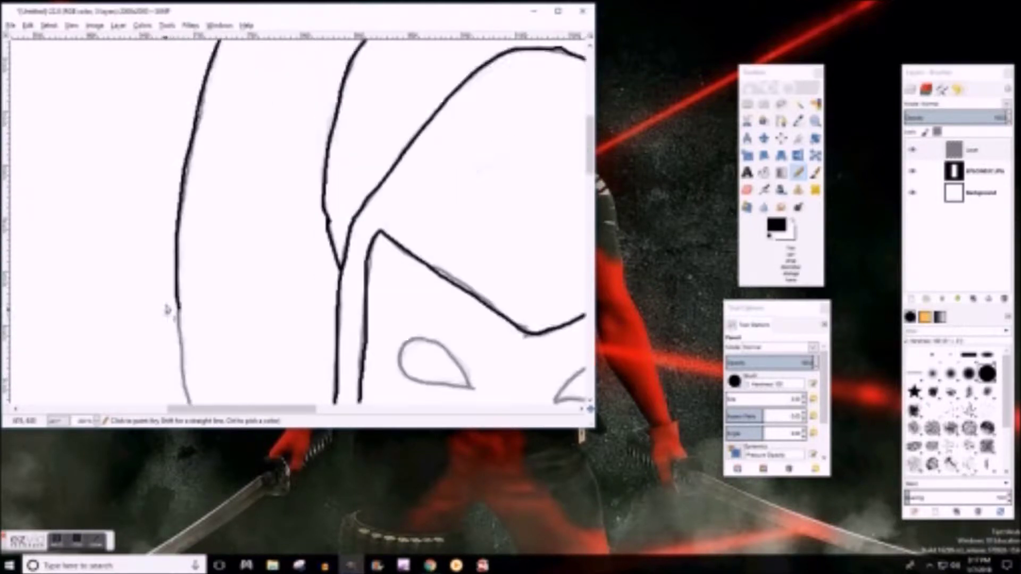
scroll(186, 229, down, 2)
drag(186, 229, 216, 396)
scroll(208, 330, down, 2)
scroll(223, 133, down, 5)
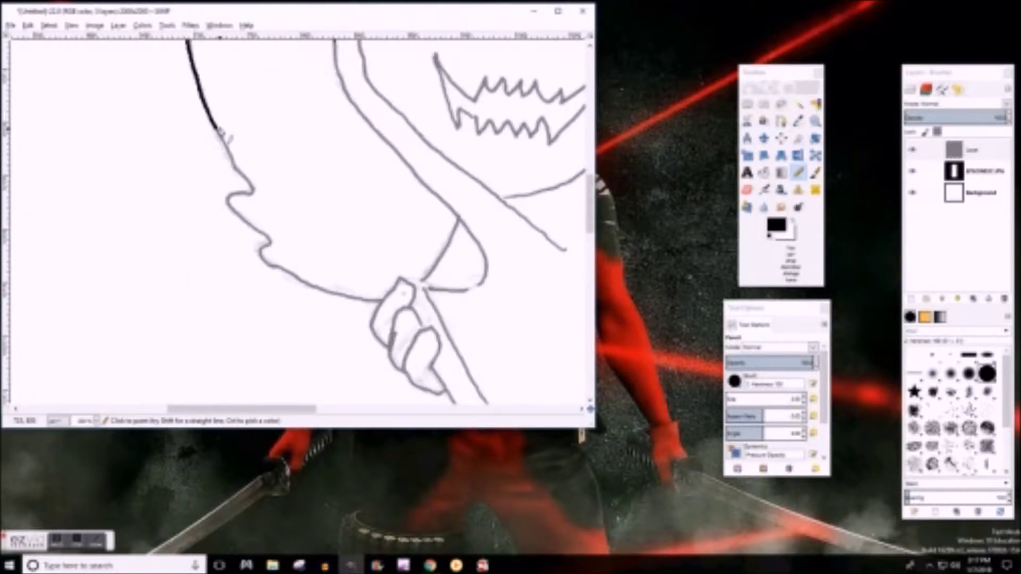
drag(251, 189, 231, 205)
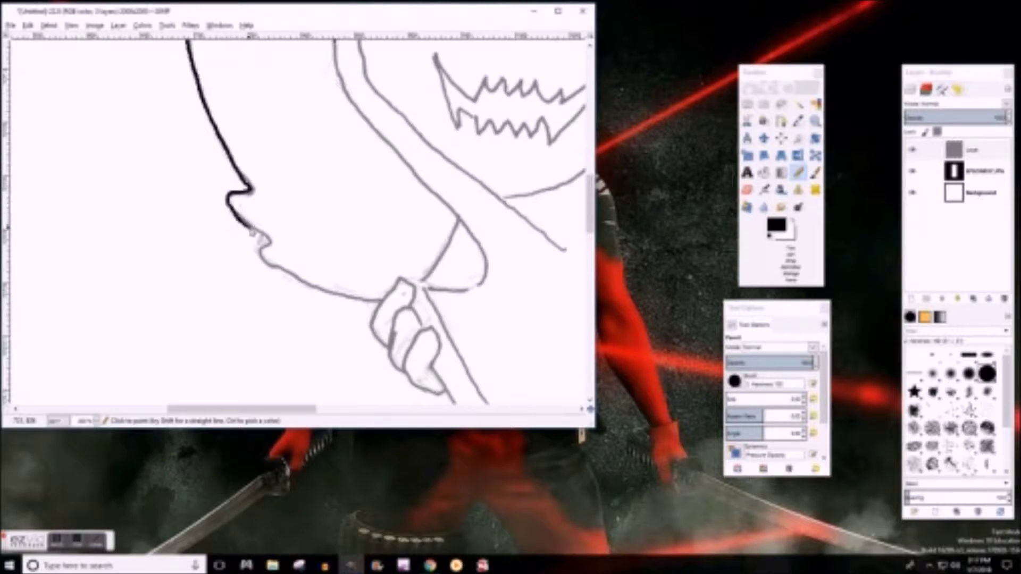
mouse_move(273, 248)
mouse_down()
mouse_move(284, 280)
mouse_move(372, 301)
mouse_up()
Ink the hood outline down to the right and the inner edge beside the face
scroll(383, 303, up, 2)
scroll(383, 303, up, 2)
click(56, 541)
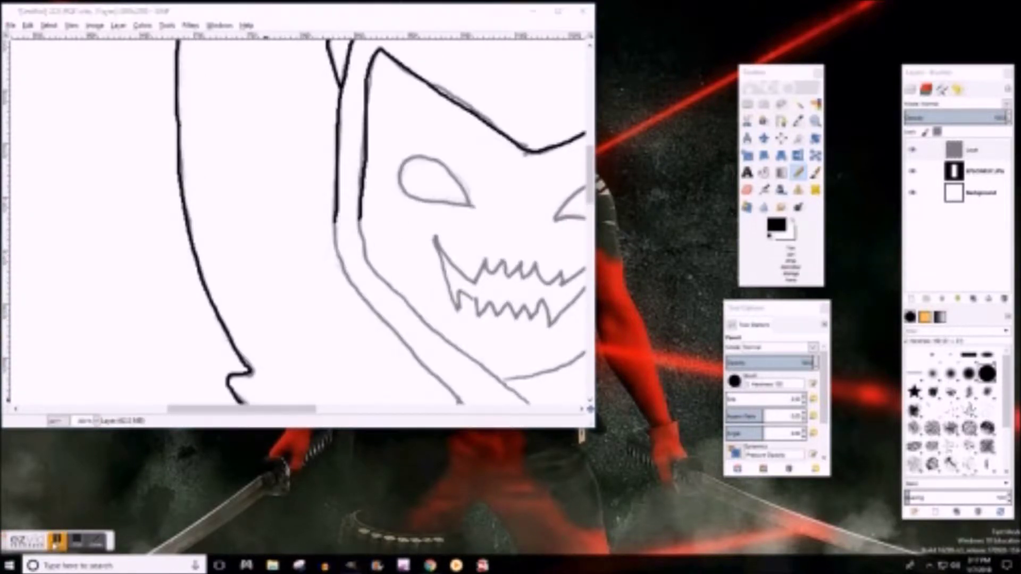
mouse_move(336, 222)
mouse_down()
mouse_move(375, 319)
mouse_move(409, 353)
mouse_up()
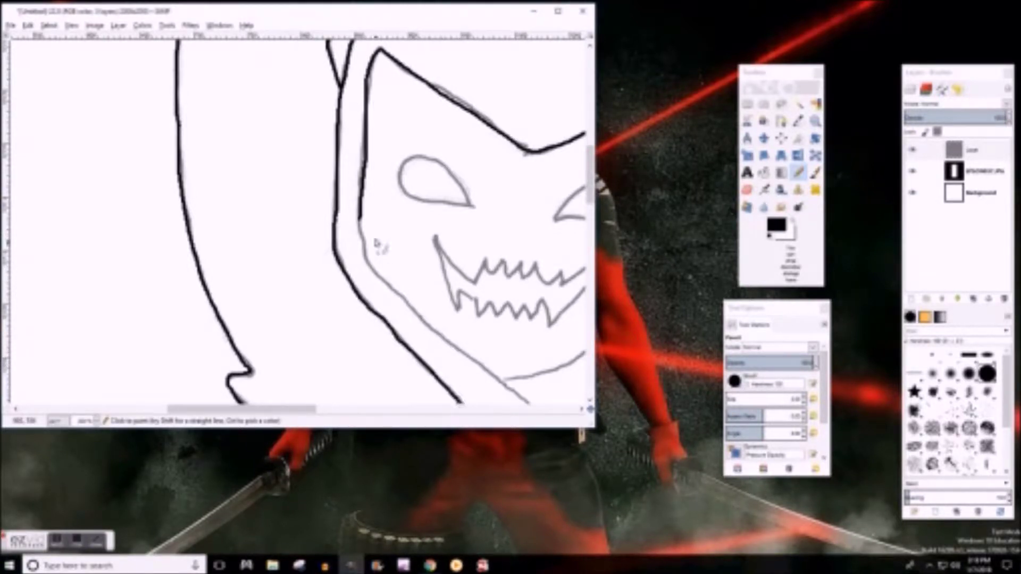
mouse_move(363, 226)
mouse_down()
mouse_move(393, 295)
mouse_move(524, 399)
mouse_move(585, 354)
mouse_up()
scroll(532, 240, right, 5)
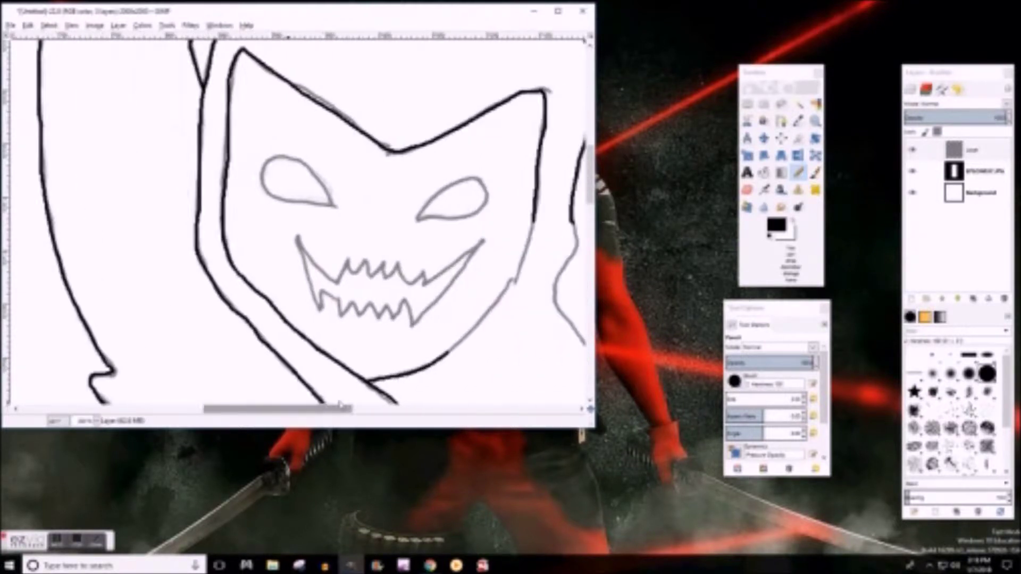
Ink the right face outline and both eye outlines in black
mouse_move(529, 228)
mouse_down()
mouse_move(512, 292)
mouse_move(447, 360)
mouse_up()
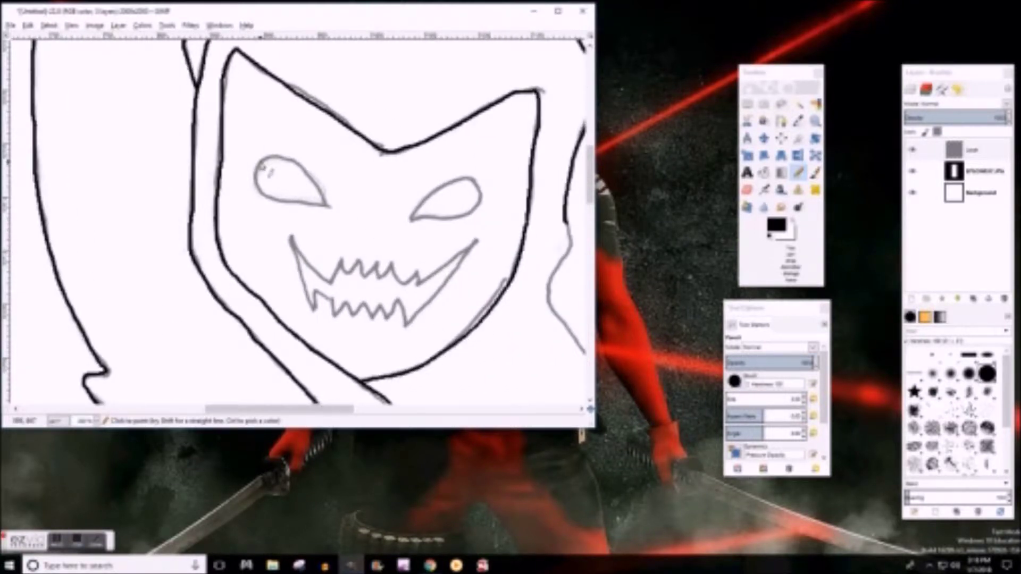
drag(318, 184, 326, 205)
mouse_move(261, 181)
mouse_down()
mouse_move(297, 210)
mouse_move(330, 206)
mouse_up()
mouse_move(413, 218)
mouse_down()
mouse_move(430, 195)
mouse_move(468, 184)
mouse_move(474, 214)
mouse_up()
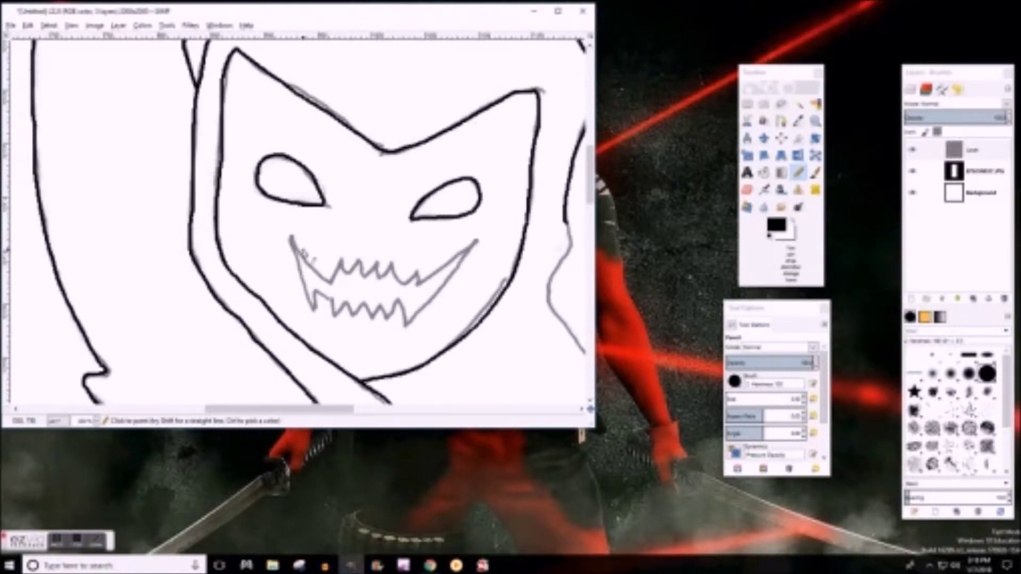
Ink the grinning mouth's sides and lower teeth, with a brief Eraser detour
mouse_move(297, 249)
mouse_down()
mouse_move(327, 280)
mouse_move(345, 260)
mouse_move(393, 273)
mouse_up()
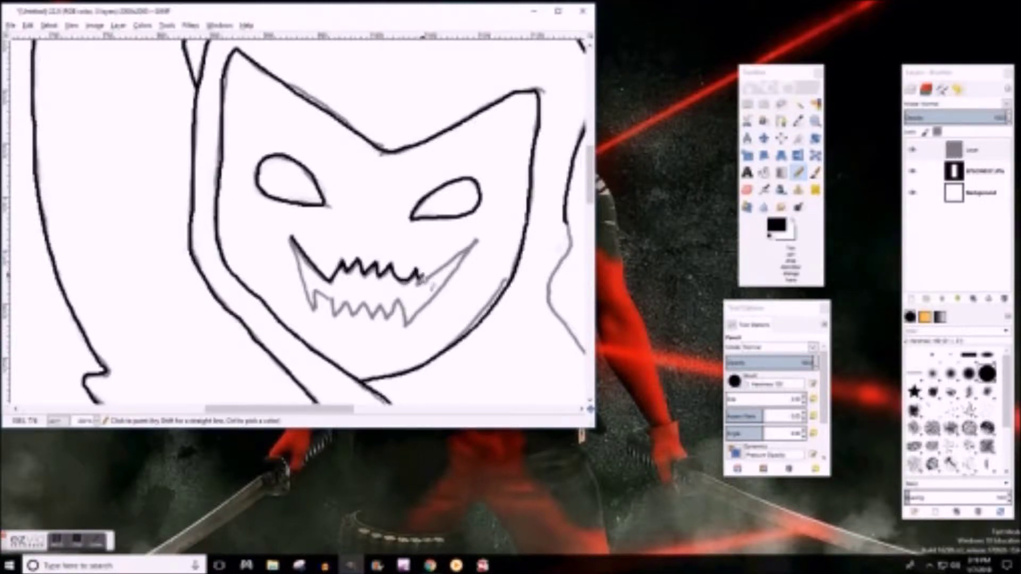
click(747, 190)
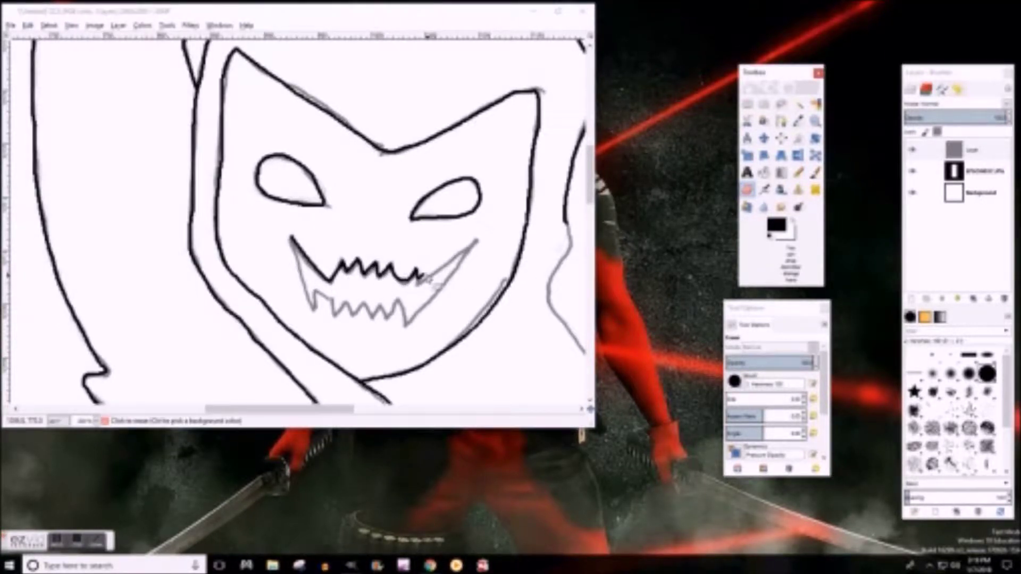
click(420, 278)
click(798, 172)
click(425, 285)
drag(475, 243, 405, 324)
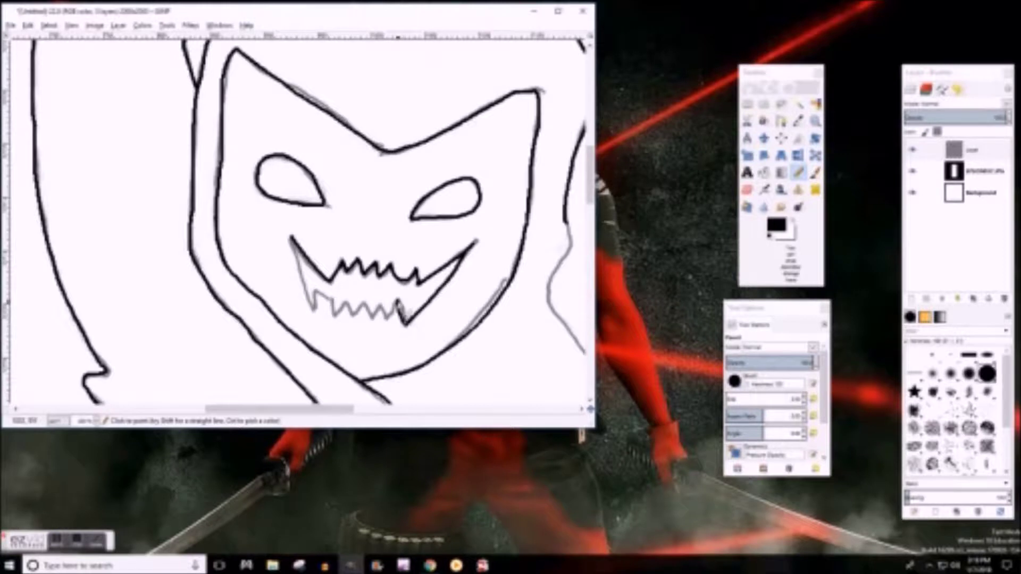
drag(380, 314, 332, 300)
drag(292, 240, 316, 311)
Ink the right hood edge down to the bottom
mouse_move(577, 228)
mouse_down()
mouse_move(550, 319)
mouse_move(590, 364)
mouse_up()
scroll(367, 173, down, 5)
scroll(367, 173, right, 5)
Ink the right body contour down to the zigzag robe hem
mouse_move(407, 201)
mouse_down()
mouse_move(452, 252)
mouse_move(446, 301)
mouse_move(417, 342)
mouse_move(441, 394)
mouse_up()
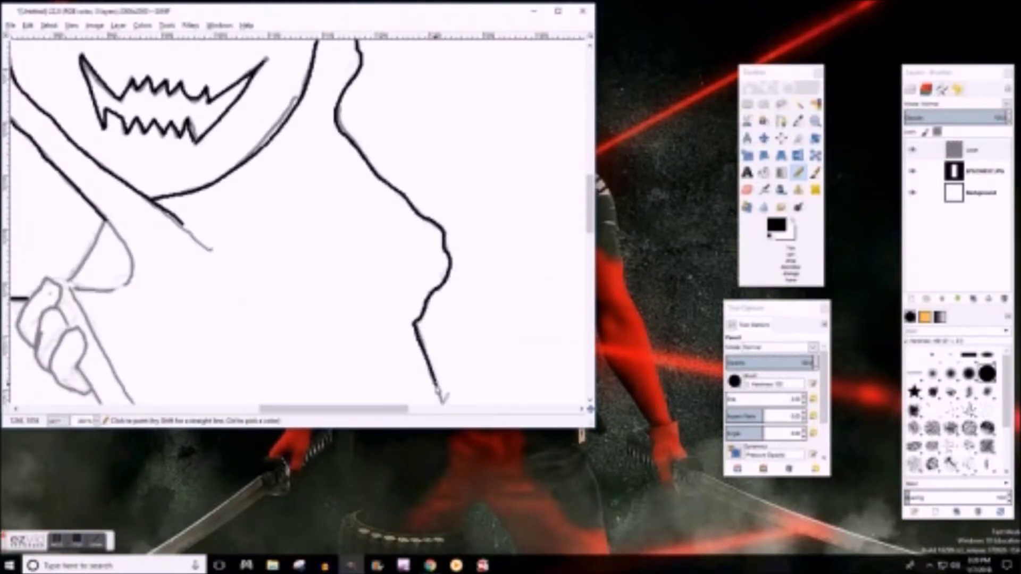
scroll(425, 311, down, 5)
mouse_move(446, 230)
mouse_down()
mouse_move(468, 324)
mouse_move(444, 341)
mouse_up()
scroll(461, 212, down, 5)
mouse_move(447, 152)
mouse_down()
mouse_move(460, 215)
mouse_move(457, 399)
mouse_up()
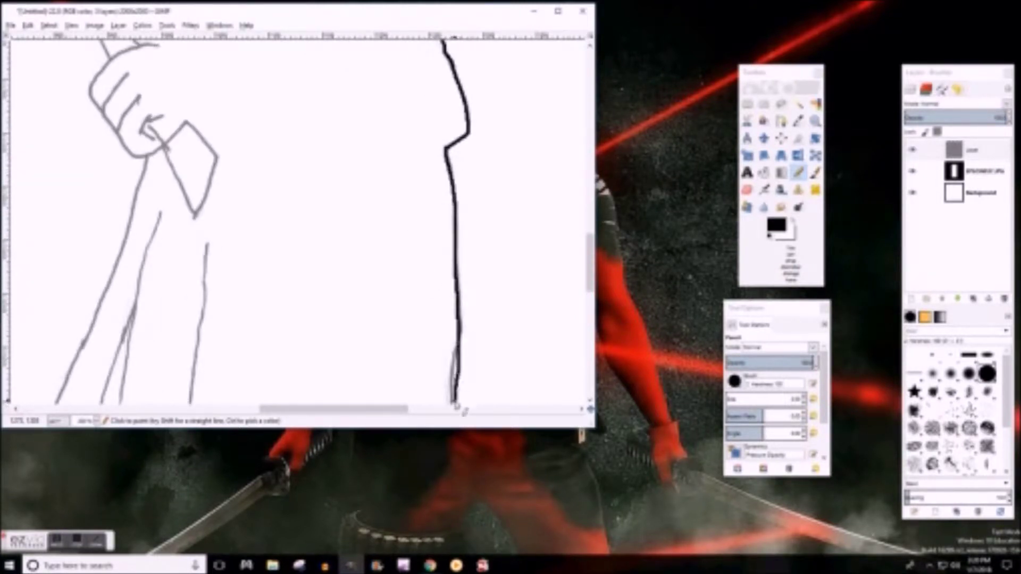
scroll(456, 399, down, 8)
mouse_move(455, 166)
mouse_down()
mouse_move(515, 319)
mouse_move(498, 361)
mouse_move(436, 393)
mouse_up()
scroll(435, 394, down, 5)
mouse_move(457, 211)
mouse_down()
mouse_move(441, 268)
mouse_move(418, 290)
mouse_up()
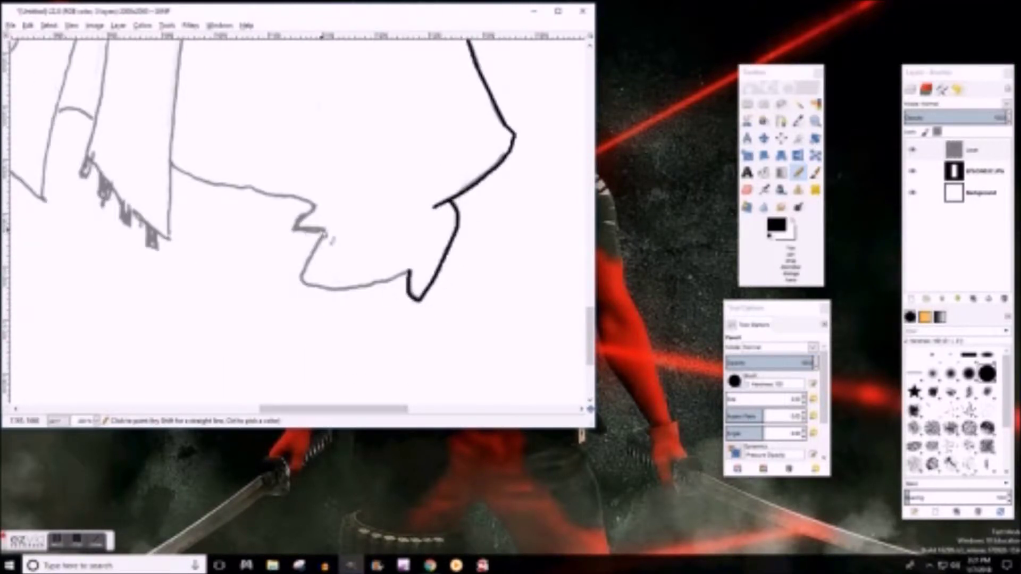
mouse_move(324, 232)
mouse_down()
mouse_move(324, 288)
mouse_move(412, 273)
mouse_up()
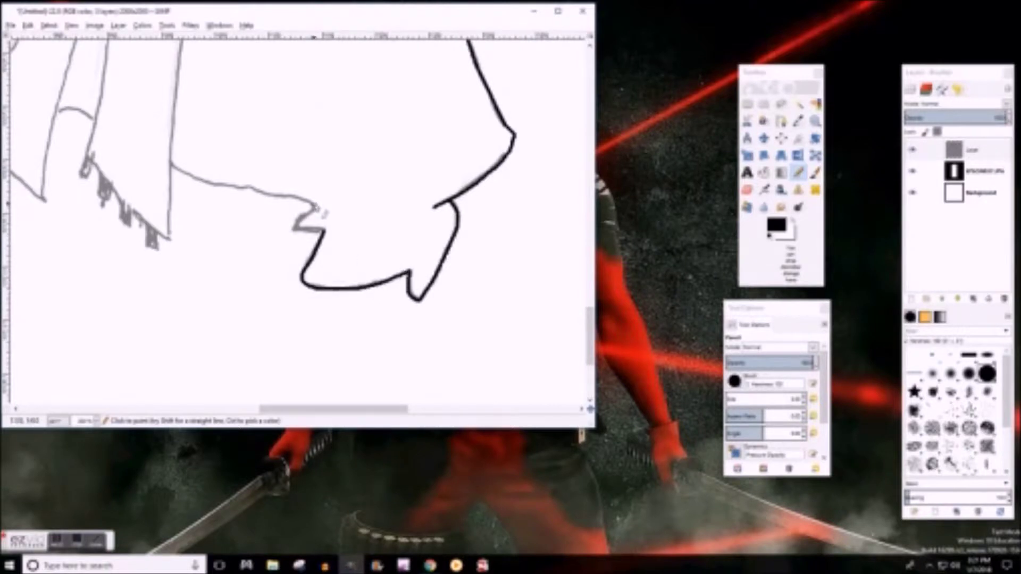
Continue inking the robe hem contour toward the left
scroll(327, 238, left, 3)
scroll(239, 258, up, 3)
drag(266, 254, 393, 294)
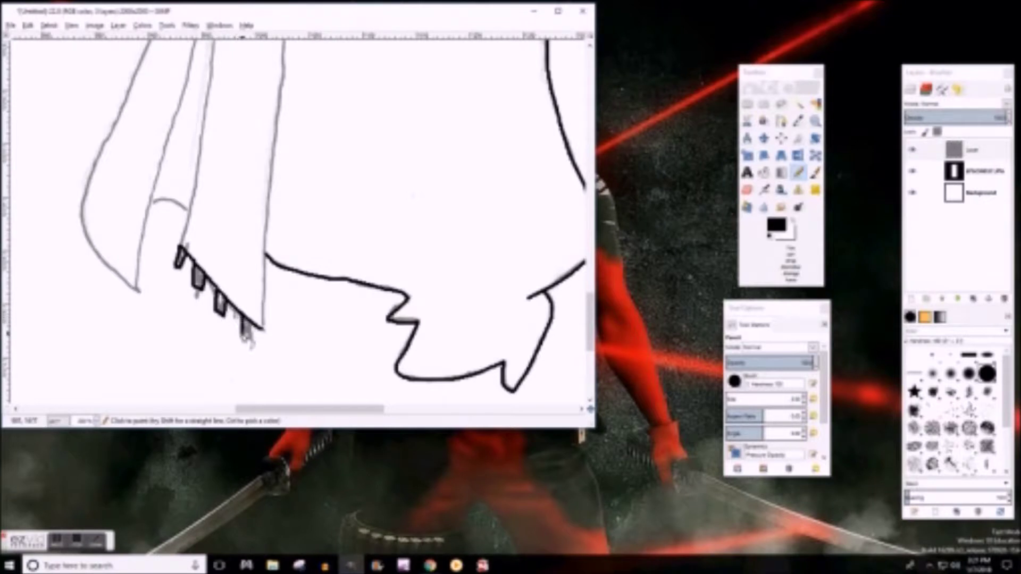
scroll(257, 331, up, 3)
drag(150, 294, 185, 302)
drag(182, 341, 199, 262)
Trace the long left robe line in black
scroll(213, 213, up, 3)
drag(229, 127, 202, 345)
scroll(285, 164, up, 3)
scroll(289, 171, down, 6)
scroll(290, 171, up, 3)
drag(228, 126, 148, 399)
scroll(162, 313, down, 3)
scroll(141, 306, up, 6)
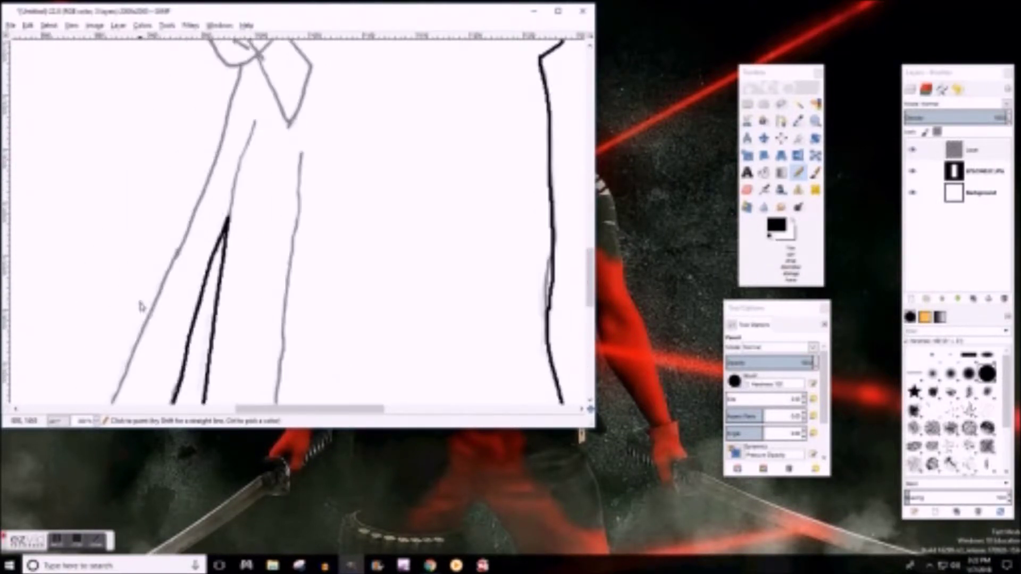
mouse_move(246, 73)
mouse_down()
mouse_move(185, 266)
mouse_move(116, 398)
mouse_up()
Ink the lower left robe folds and the inner robe line up toward the arm
scroll(116, 398, down, 3)
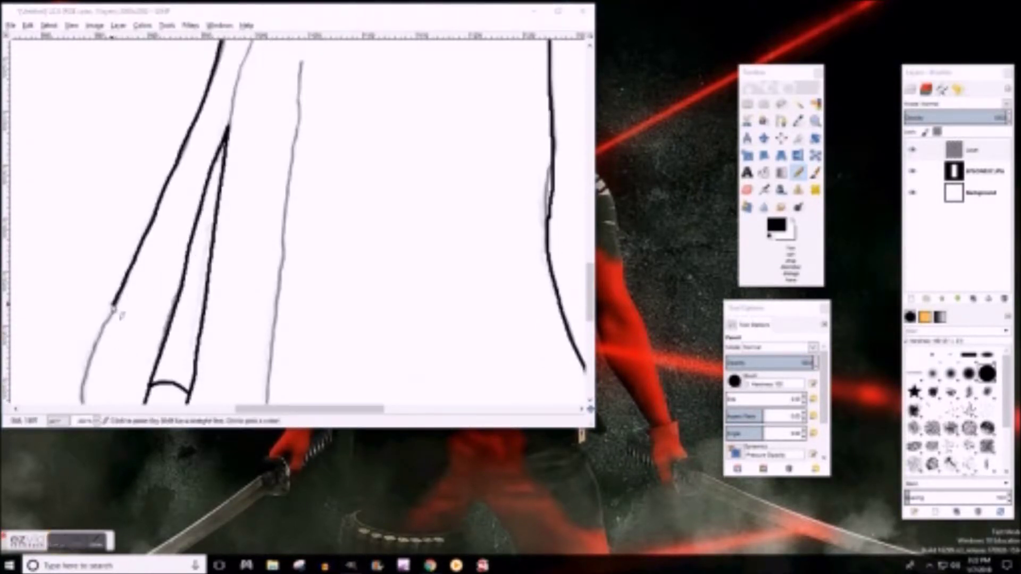
drag(104, 333, 81, 399)
scroll(81, 399, down, 3)
drag(81, 315, 108, 360)
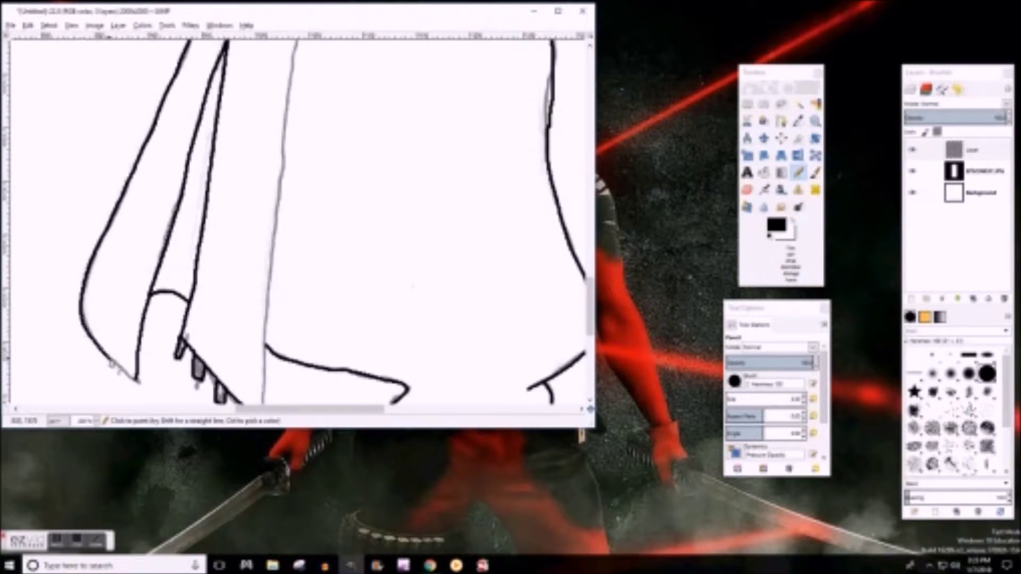
scroll(146, 380, down, 3)
drag(264, 335, 270, 292)
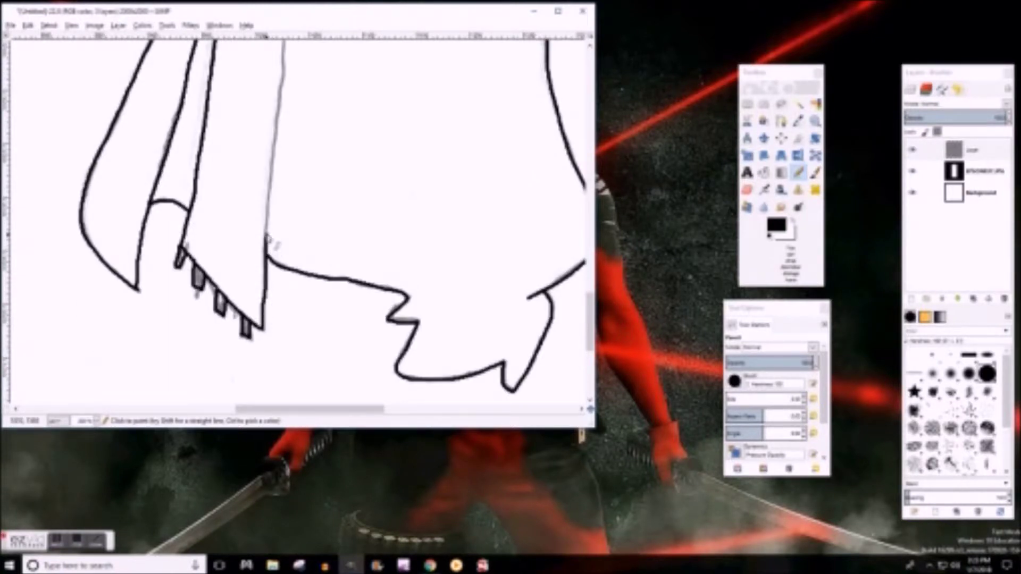
scroll(270, 240, up, 3)
drag(295, 42, 267, 312)
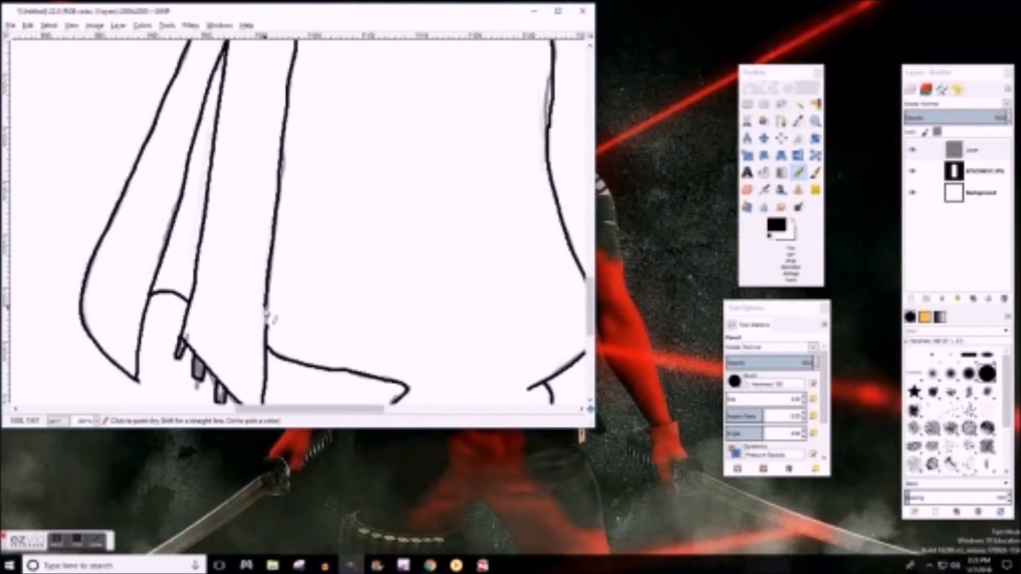
scroll(266, 319, up, 6)
drag(302, 156, 296, 230)
scroll(267, 176, up, 6)
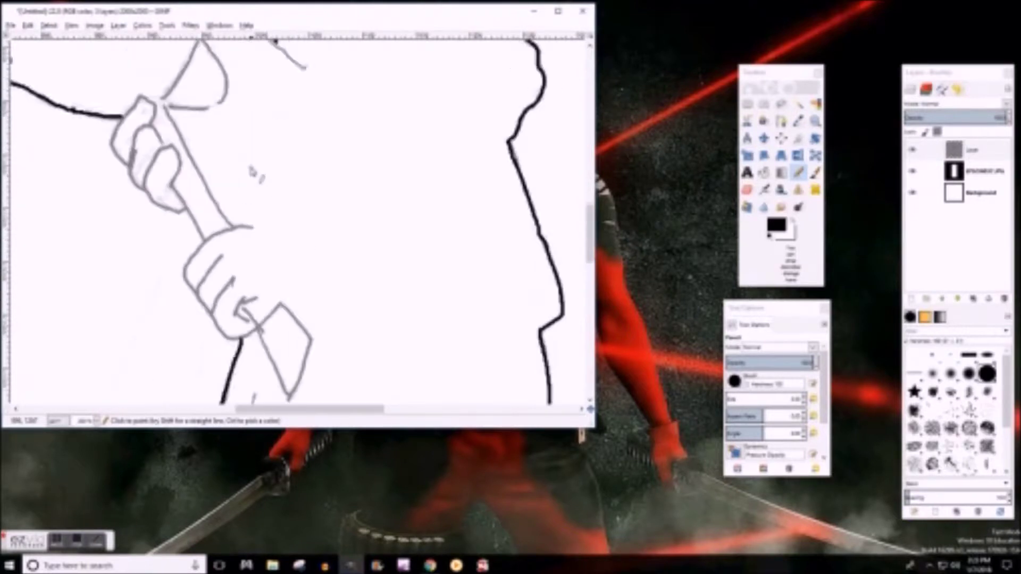
scroll(251, 164, up, 6)
Ink the shoulder curve, the axe handle and the upper hand's thumb and fingers
mouse_move(218, 158)
mouse_down()
mouse_move(226, 184)
mouse_move(162, 193)
mouse_move(201, 133)
mouse_up()
drag(165, 198, 223, 308)
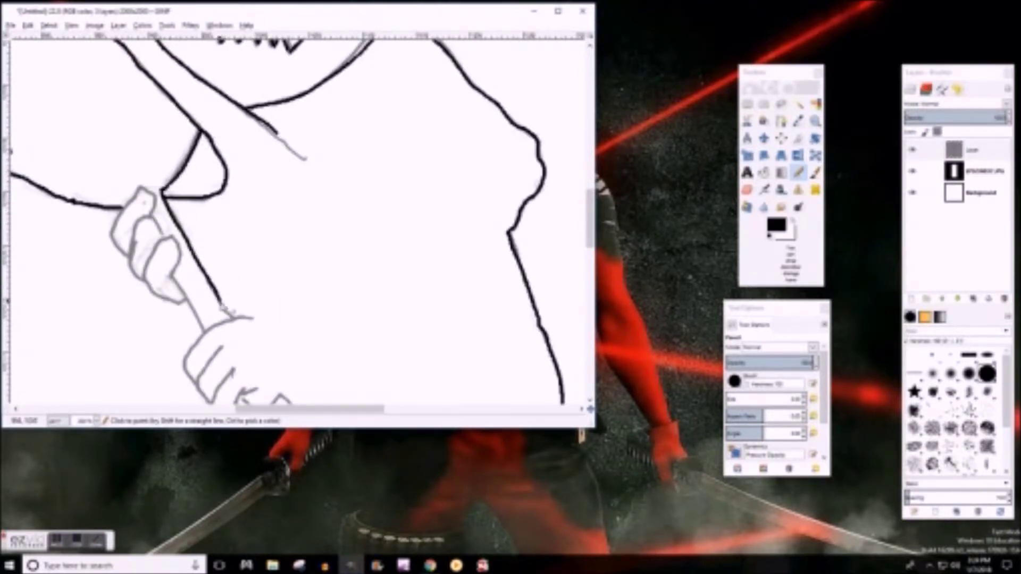
drag(153, 205, 121, 223)
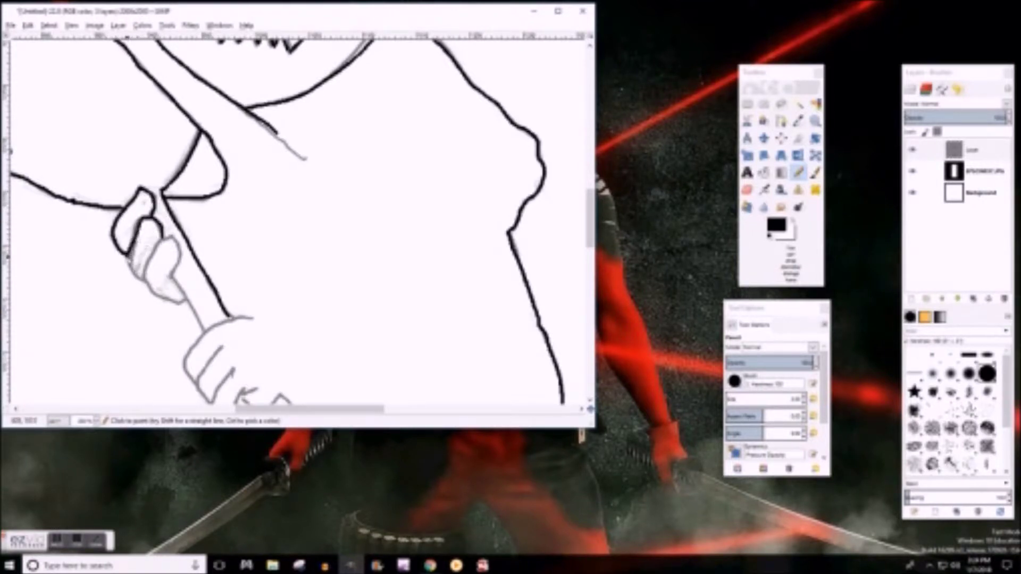
drag(159, 238, 150, 277)
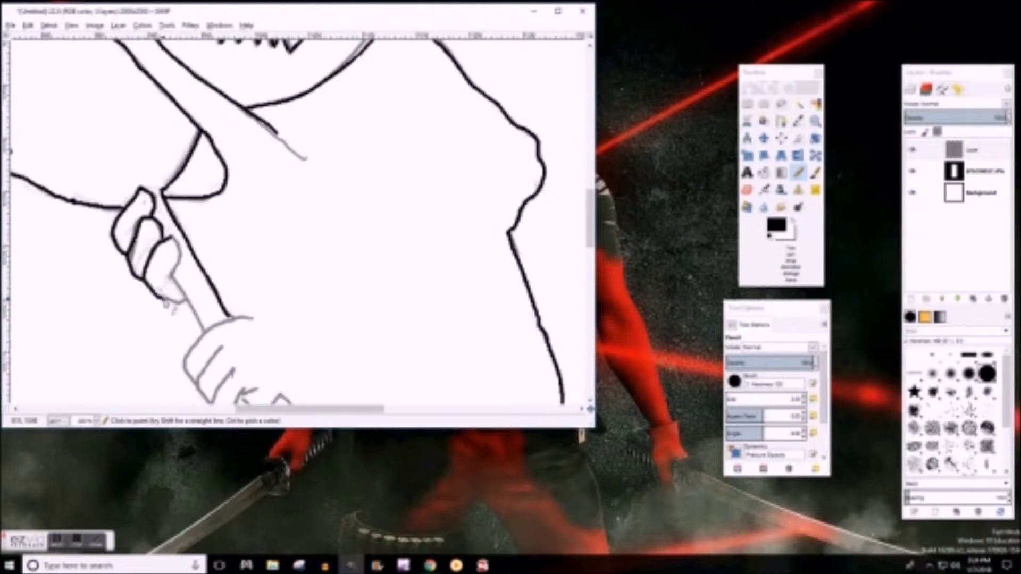
drag(177, 286, 202, 322)
scroll(251, 235, down, 3)
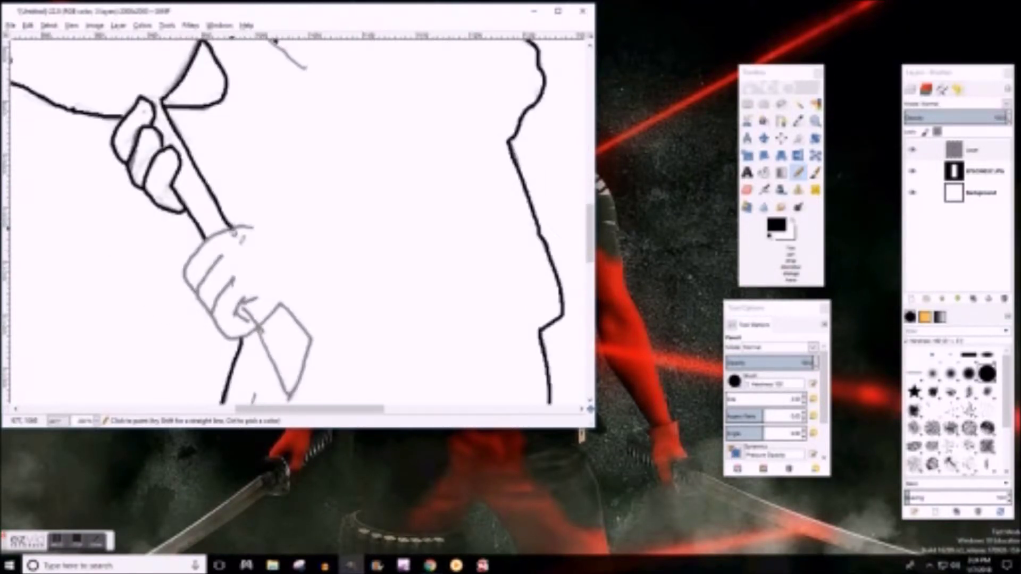
Outline the lower fist with finger lines and ink the axe blade to its tip
mouse_move(253, 230)
mouse_down()
mouse_move(198, 250)
mouse_move(186, 287)
mouse_up()
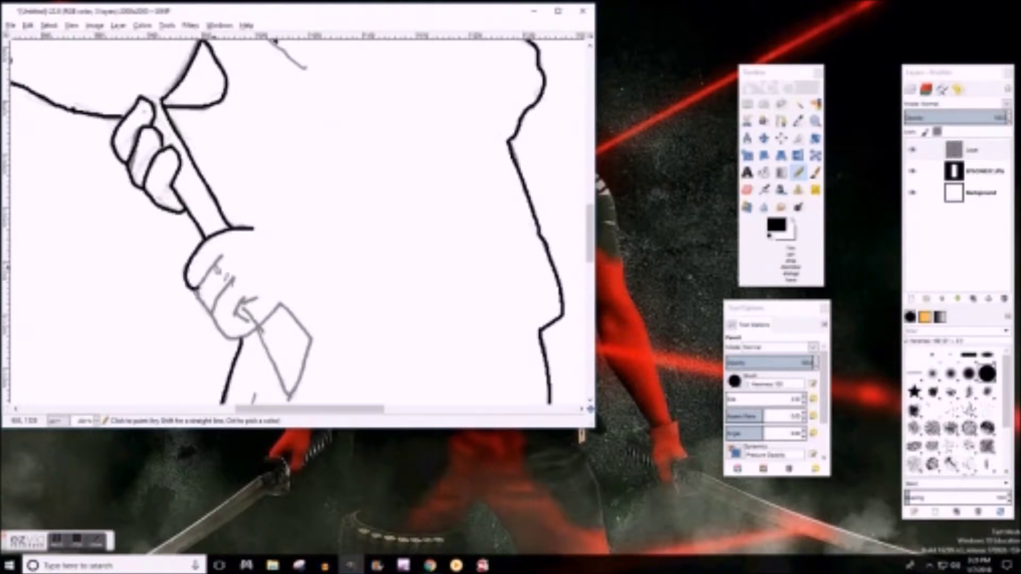
drag(223, 255, 198, 315)
drag(238, 278, 215, 315)
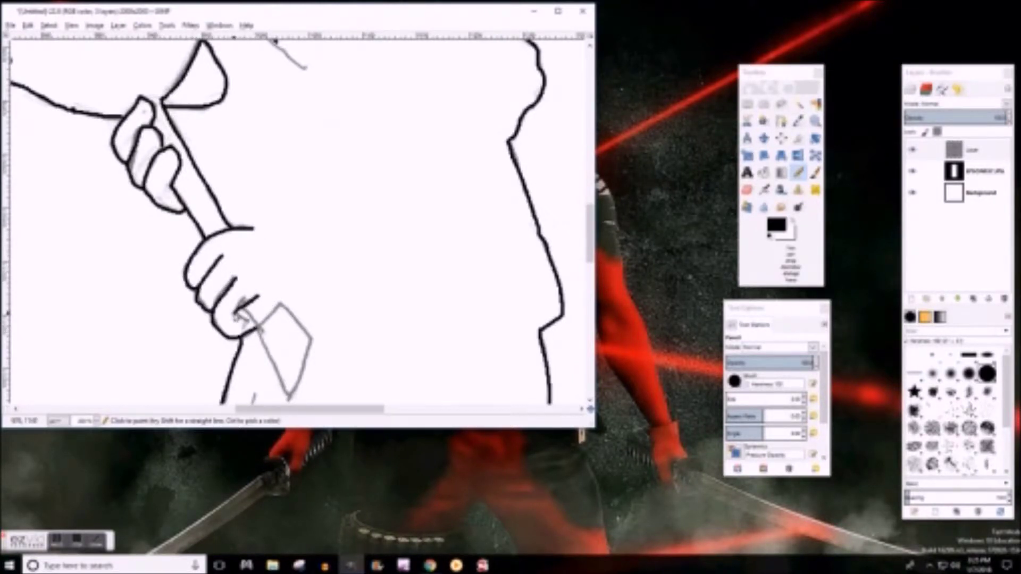
drag(240, 310, 270, 363)
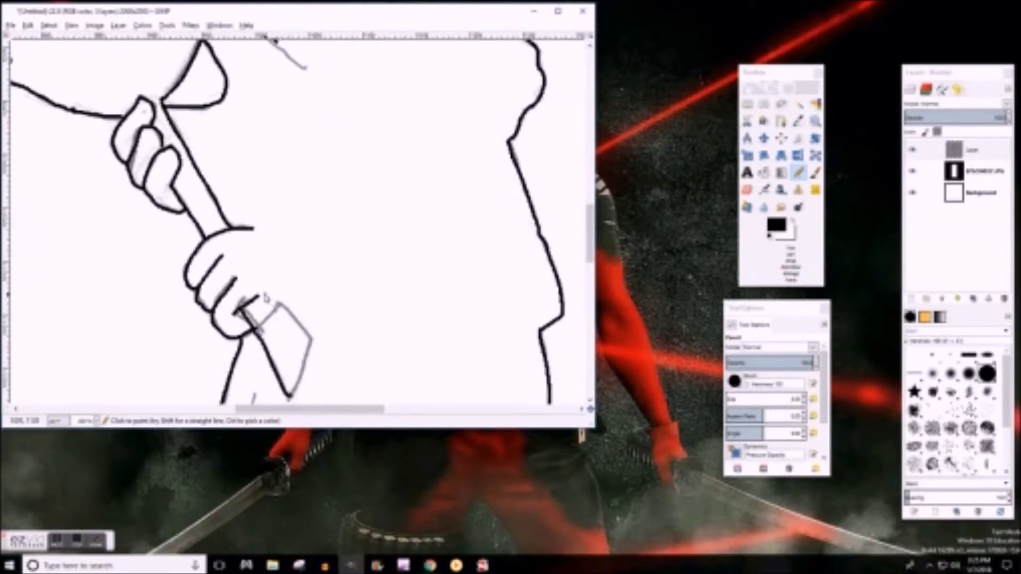
mouse_move(287, 306)
mouse_down()
mouse_move(319, 354)
mouse_move(301, 401)
mouse_up()
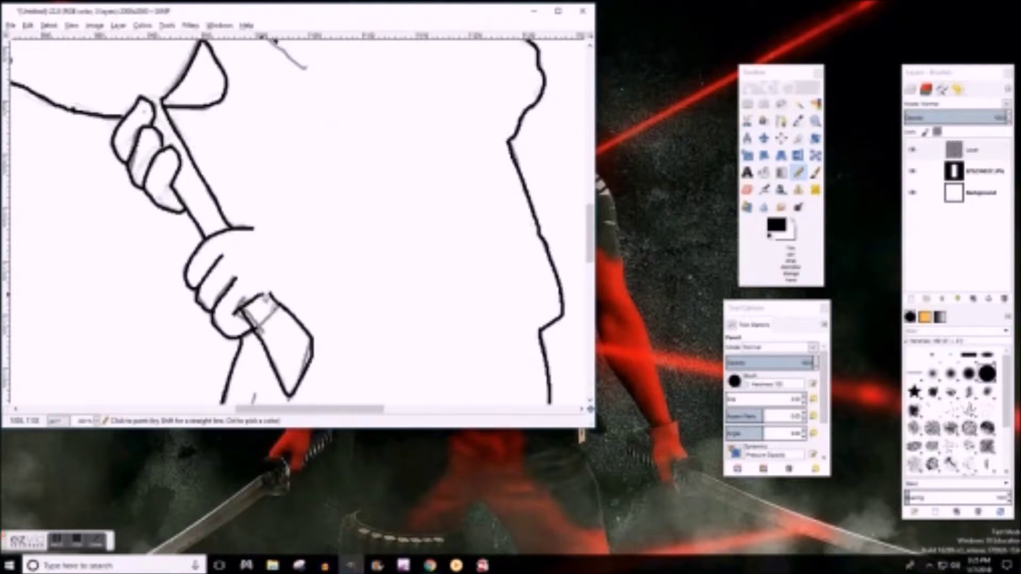
scroll(276, 309, up, 4)
scroll(276, 309, up, 2)
scroll(306, 343, down, 4)
scroll(303, 337, down, 3)
scroll(240, 383, down, 1)
click(96, 421)
click(85, 496)
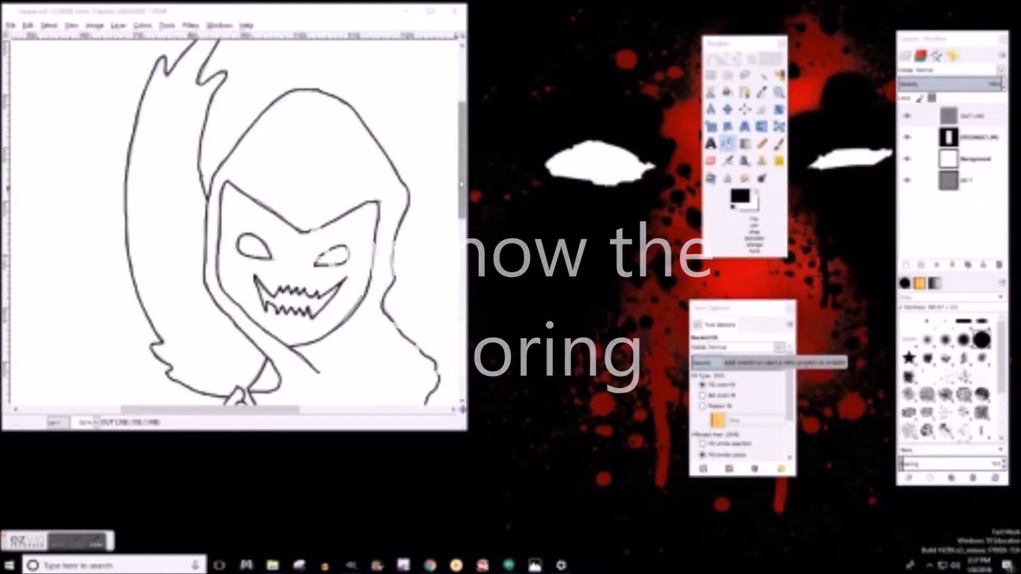
Duplicate the OUT LINE layer twice
click(88, 423)
click(86, 496)
scroll(467, 141, down, 3)
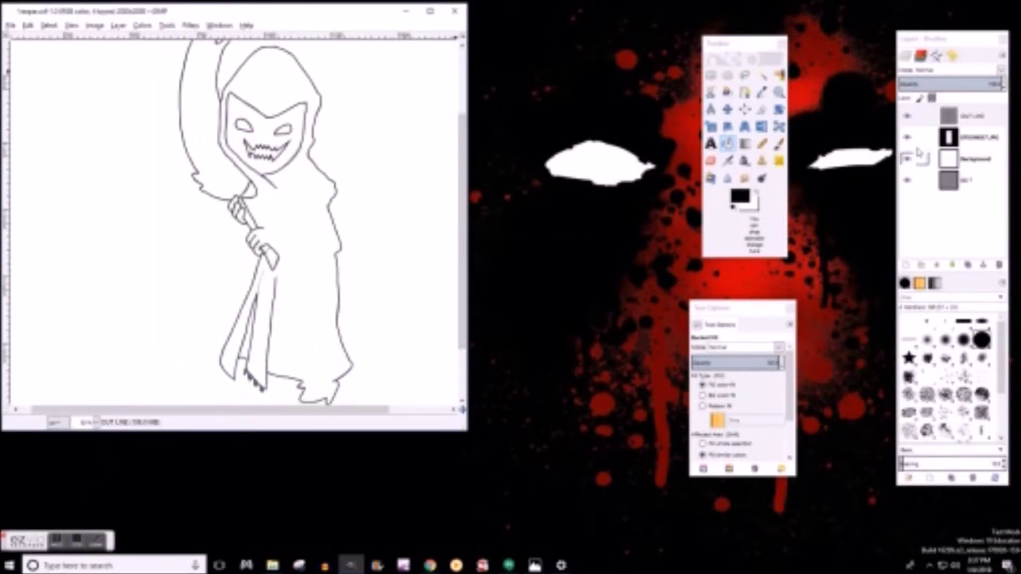
click(956, 117)
right_click(956, 119)
click(894, 177)
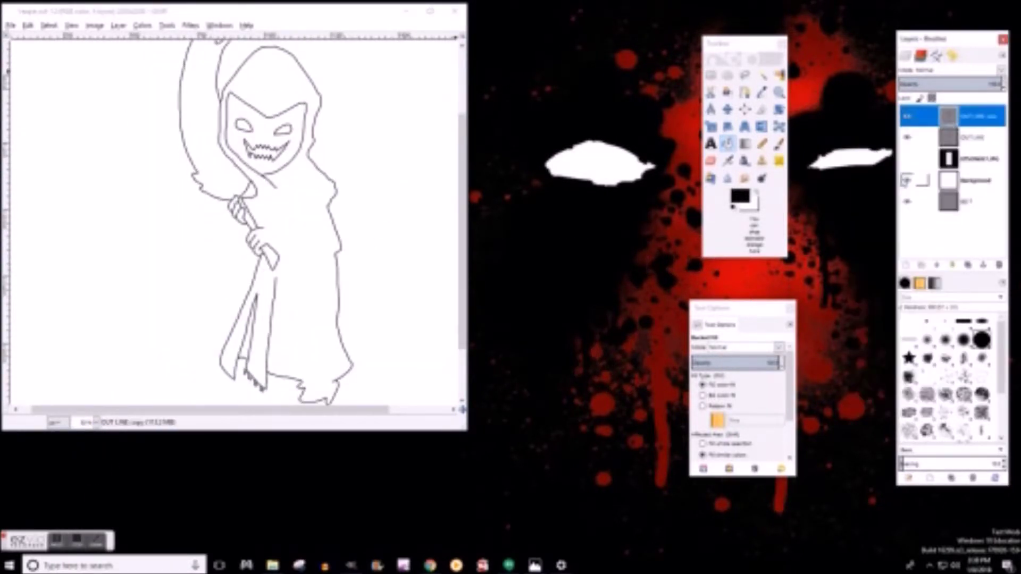
right_click(957, 117)
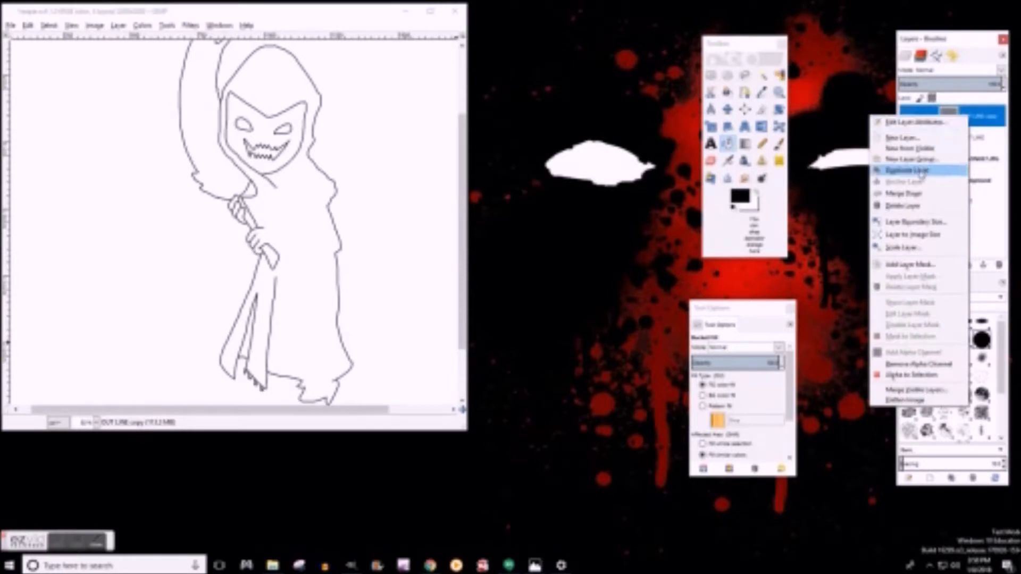
click(899, 167)
Bucket-fill the figure black, paint spiky hem points, and touch up the face in white
click(296, 234)
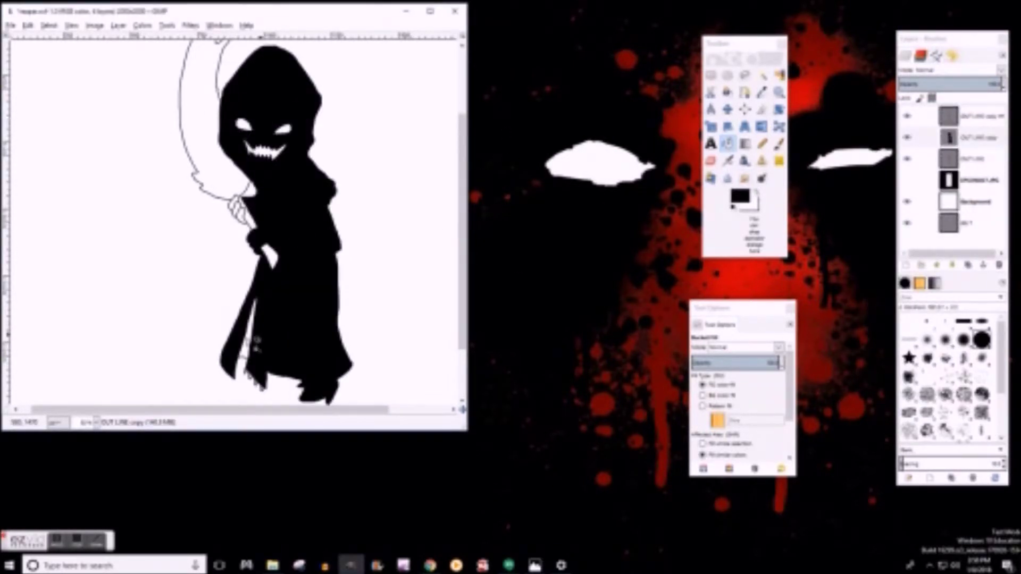
click(237, 336)
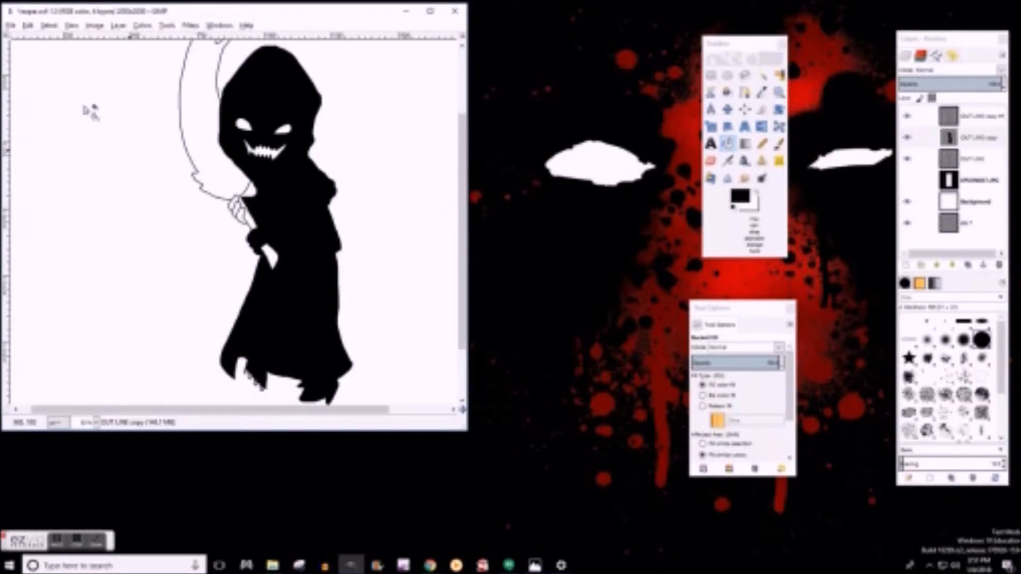
drag(256, 380, 266, 393)
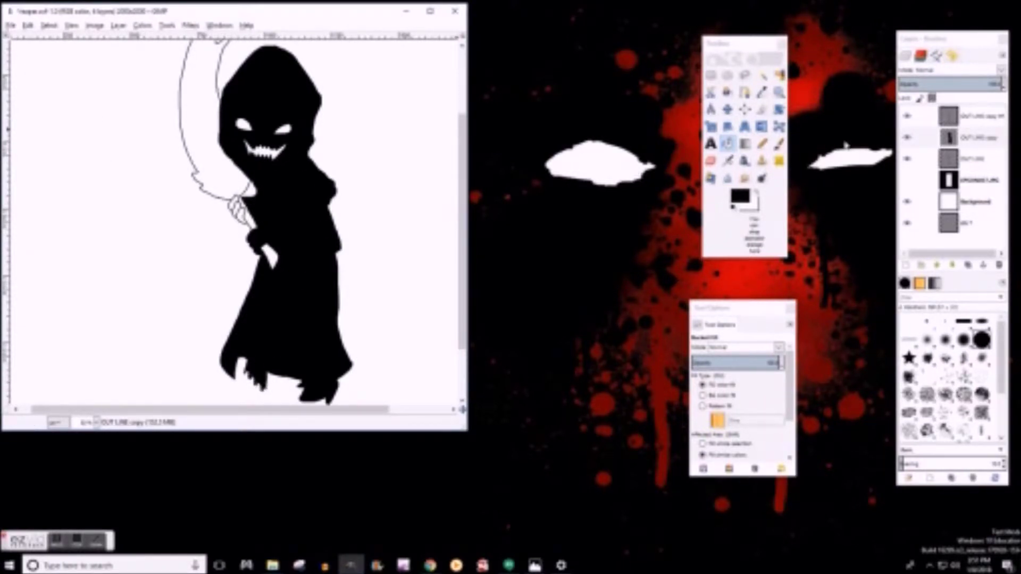
key(x)
mouse_move(271, 131)
mouse_down()
mouse_move(297, 143)
mouse_move(256, 145)
mouse_up()
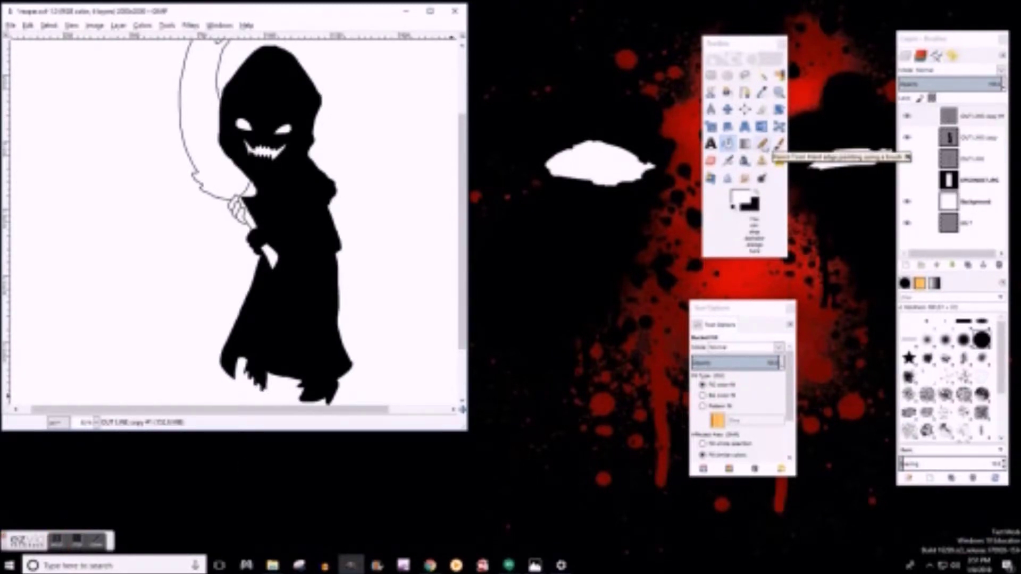
Set a dark-red foreground colour and ready the Paintbrush with a new brush shape
click(742, 200)
click(734, 160)
click(803, 257)
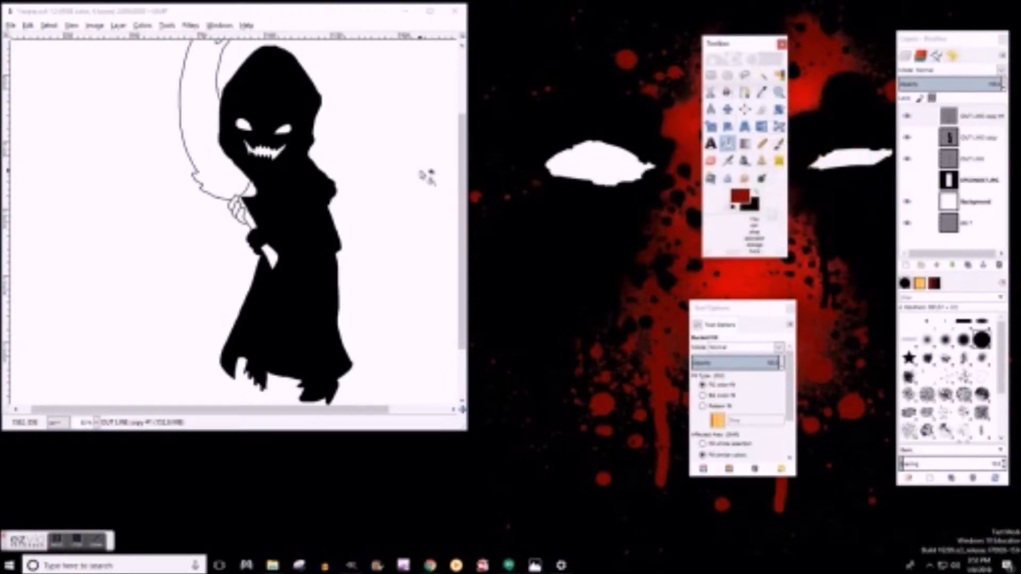
click(729, 160)
scroll(266, 298, up, 5)
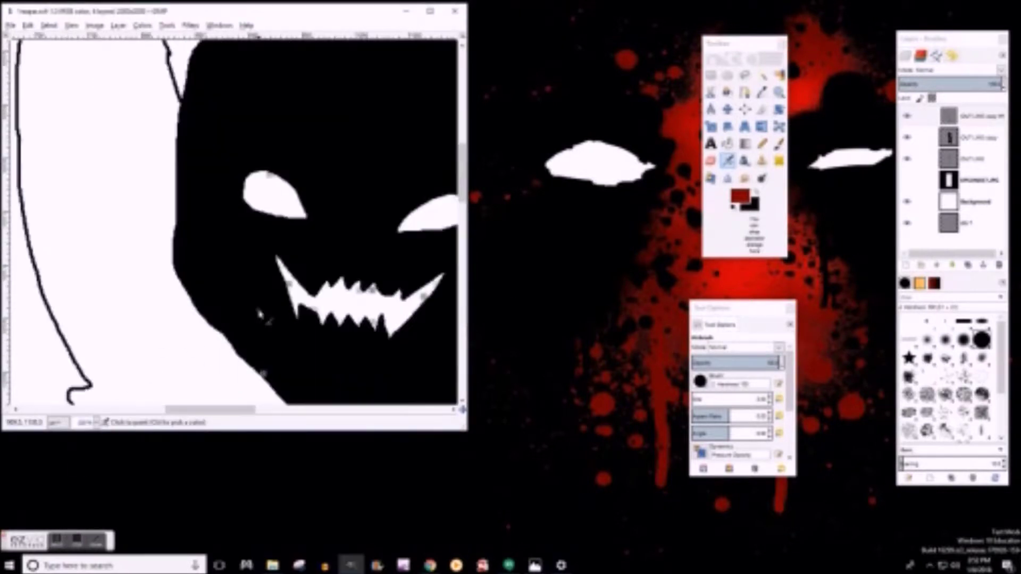
click(946, 340)
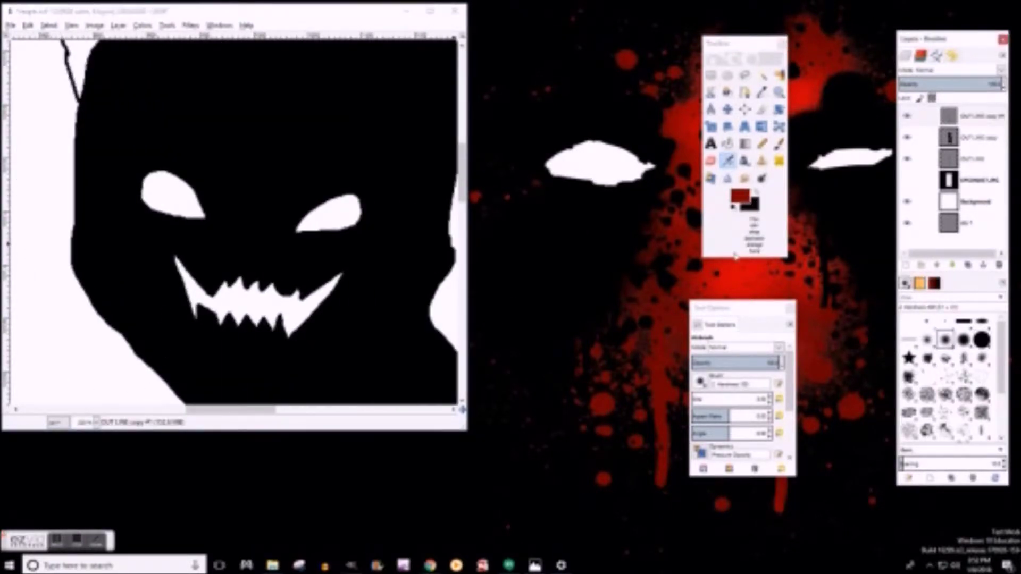
click(770, 398)
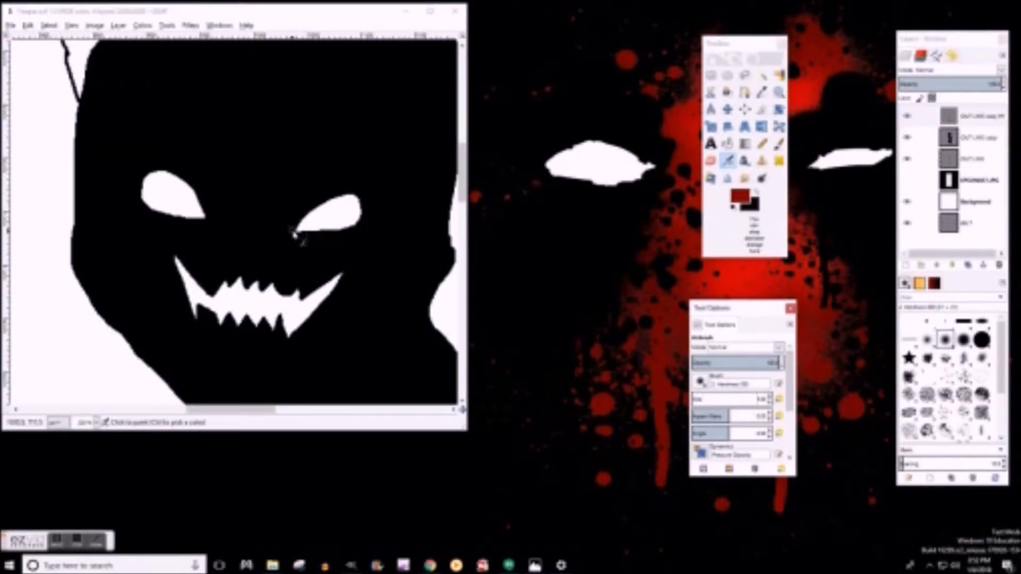
Paint a dark-red glow around both eyes, the left fang and the upper teeth
click(292, 227)
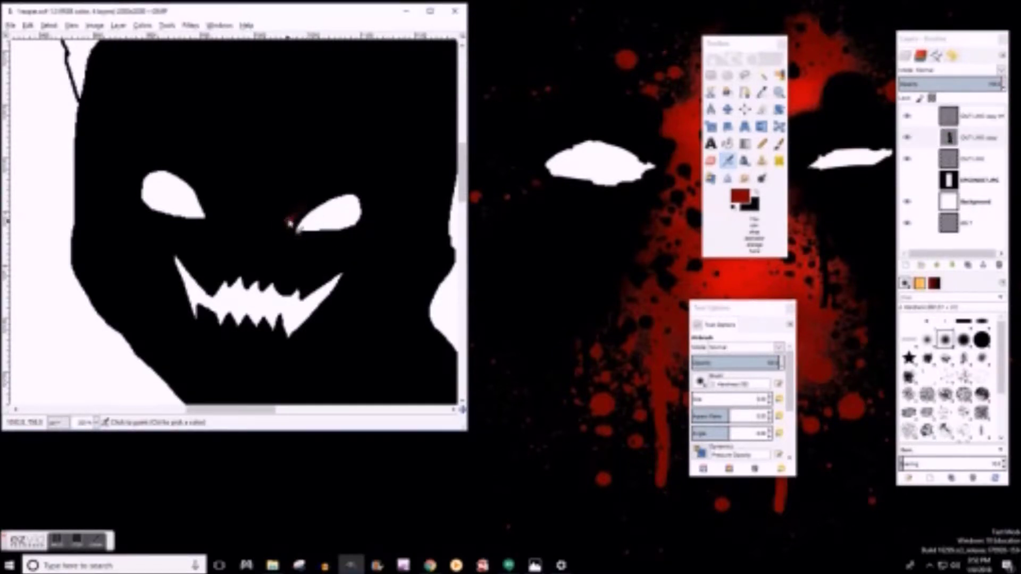
mouse_move(287, 228)
mouse_down()
mouse_move(336, 184)
mouse_move(373, 210)
mouse_up()
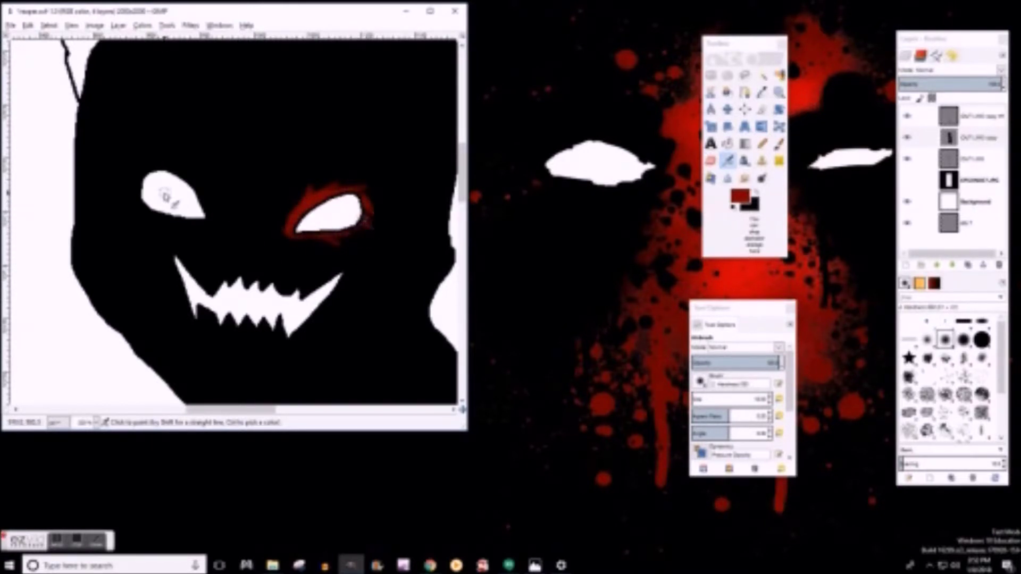
mouse_move(215, 222)
mouse_down()
mouse_move(181, 168)
mouse_move(136, 193)
mouse_move(134, 209)
mouse_up()
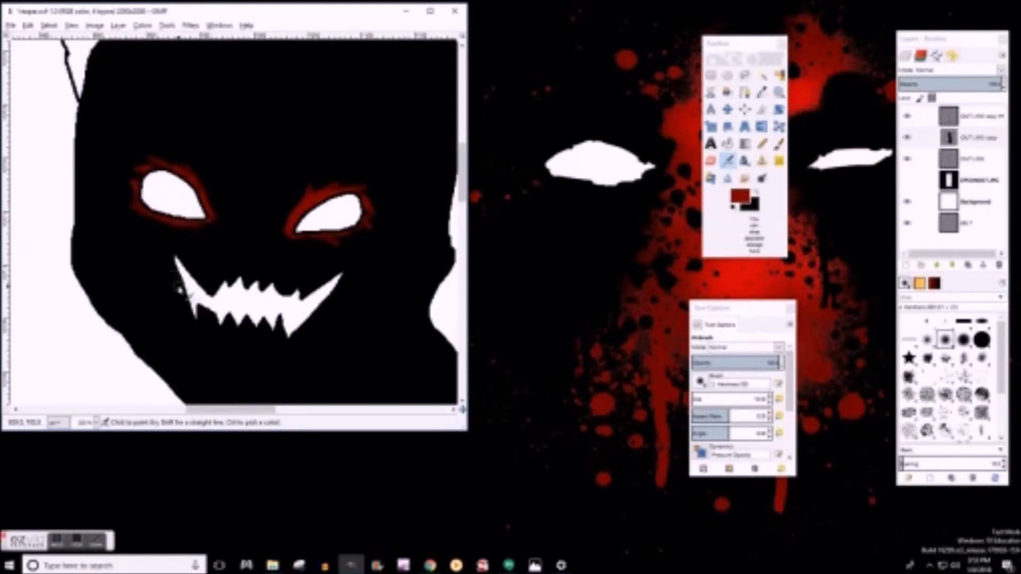
mouse_move(169, 261)
mouse_down()
mouse_move(208, 317)
mouse_move(291, 343)
mouse_up()
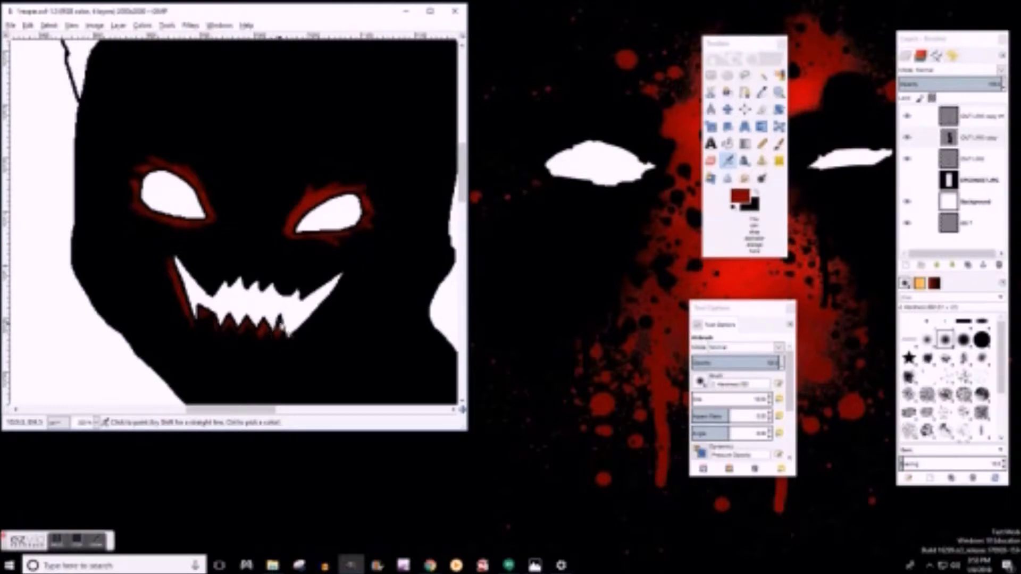
mouse_move(202, 306)
mouse_down()
mouse_move(233, 282)
mouse_move(308, 298)
mouse_up()
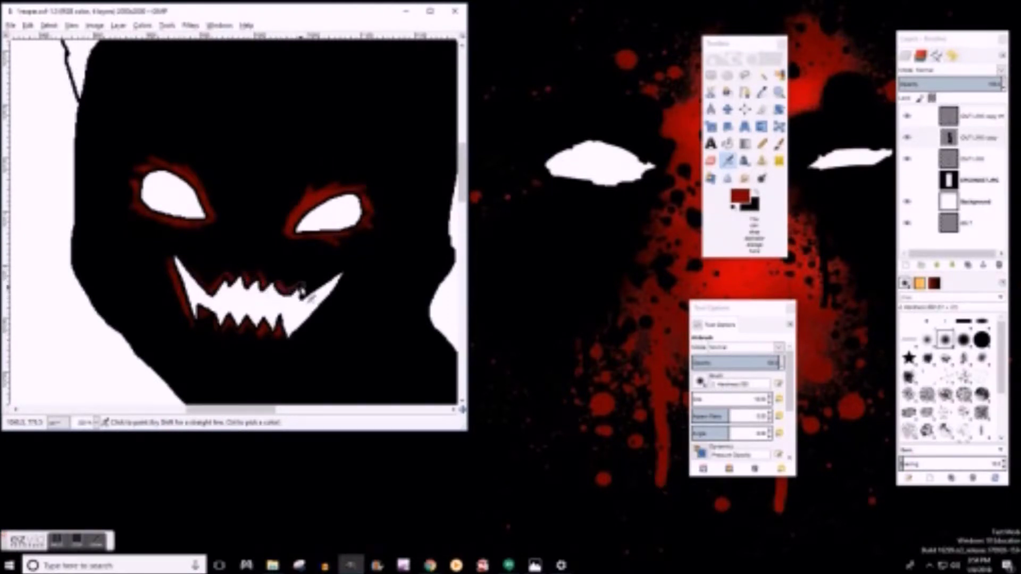
shift+click(339, 274)
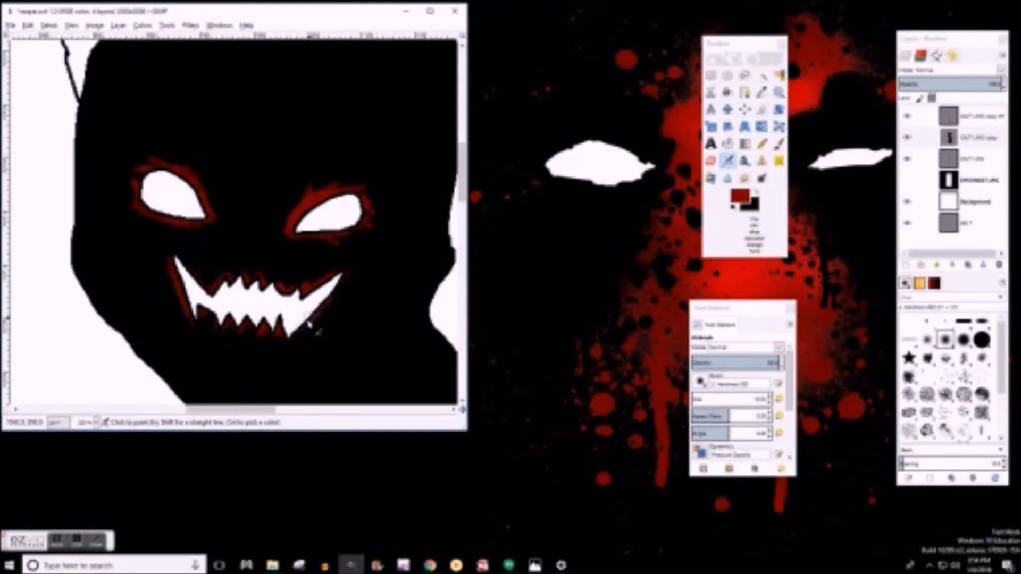
click(88, 423)
click(86, 482)
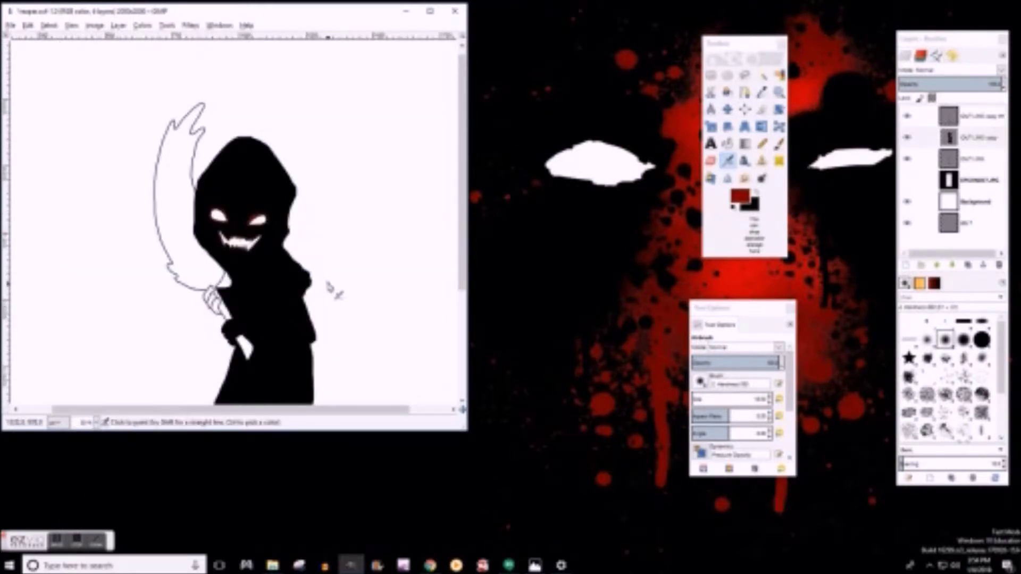
Select the OUT LINE copy layer and make black the foreground colour
click(87, 422)
click(86, 476)
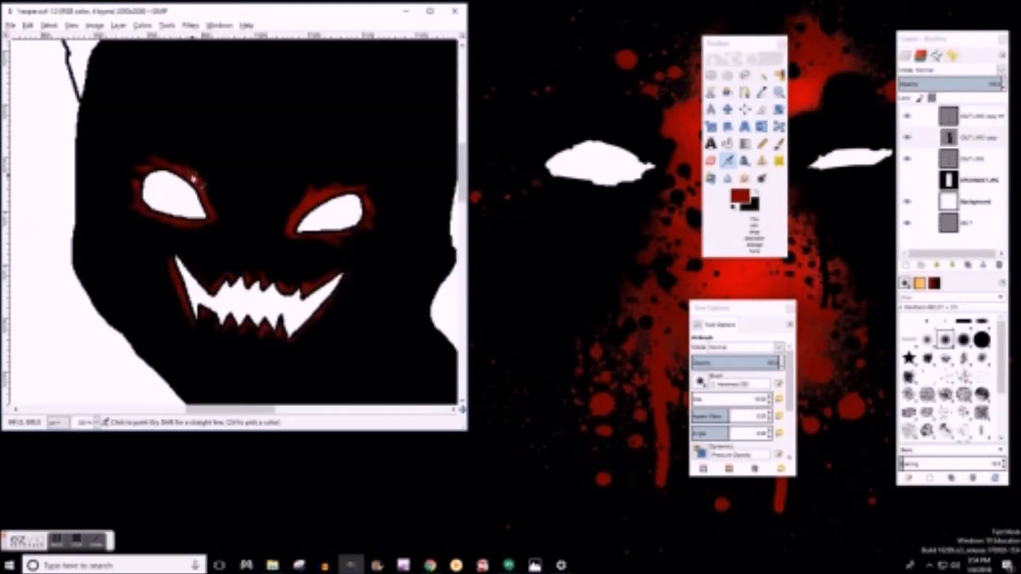
click(88, 423)
click(86, 486)
scroll(232, 322, down, 5)
scroll(232, 323, up, 5)
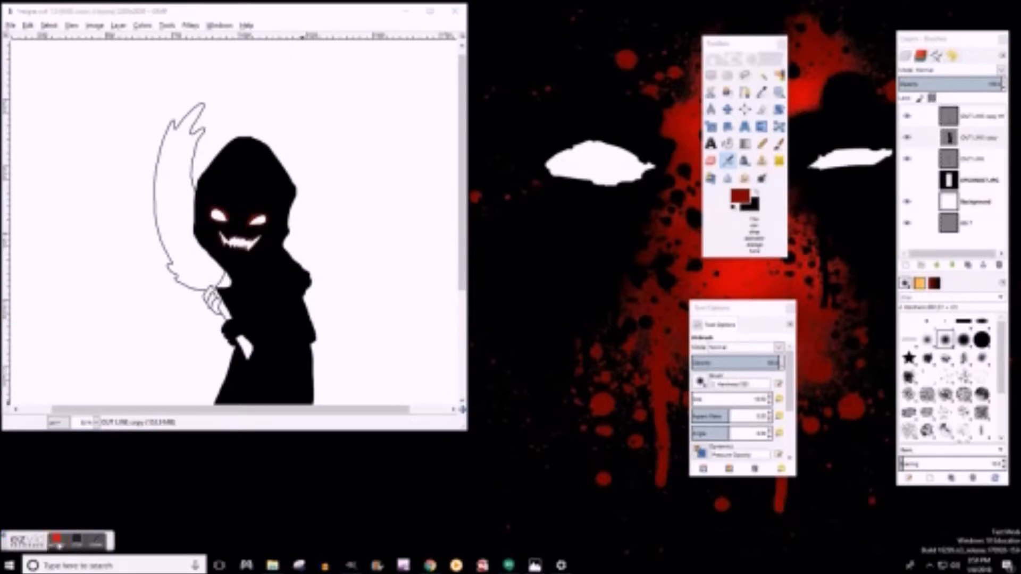
click(957, 140)
click(761, 143)
click(739, 196)
click(839, 255)
click(756, 192)
mouse_move(739, 307)
mouse_down()
mouse_move(769, 330)
mouse_move(711, 297)
mouse_up()
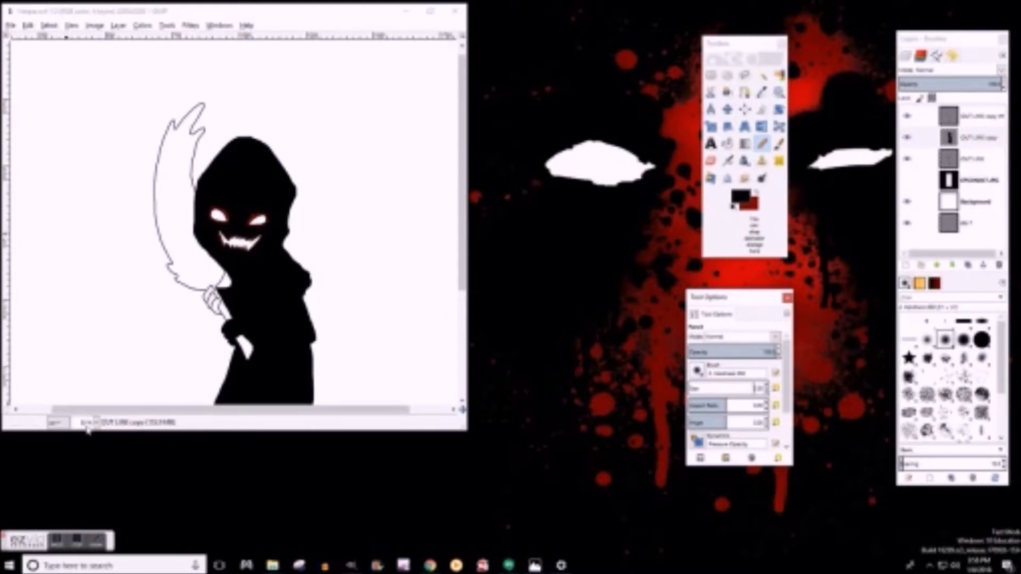
At 200% zoom, bucket-fill the white gaps in the hand and fingers with black
key(2)
scroll(234, 223, down, 5)
click(727, 144)
click(133, 327)
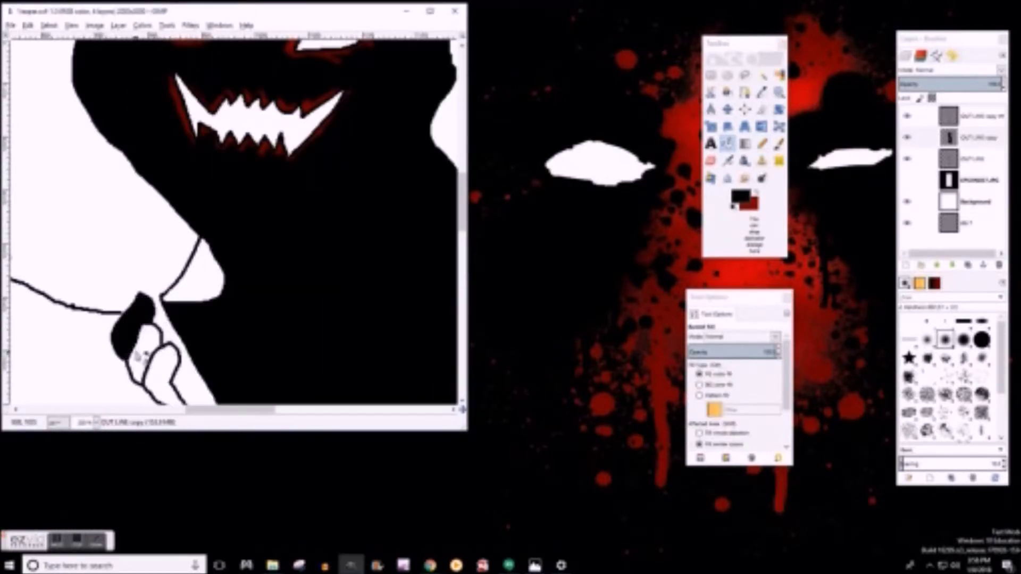
click(154, 367)
click(160, 340)
scroll(317, 221, down, 4)
scroll(223, 340, up, 3)
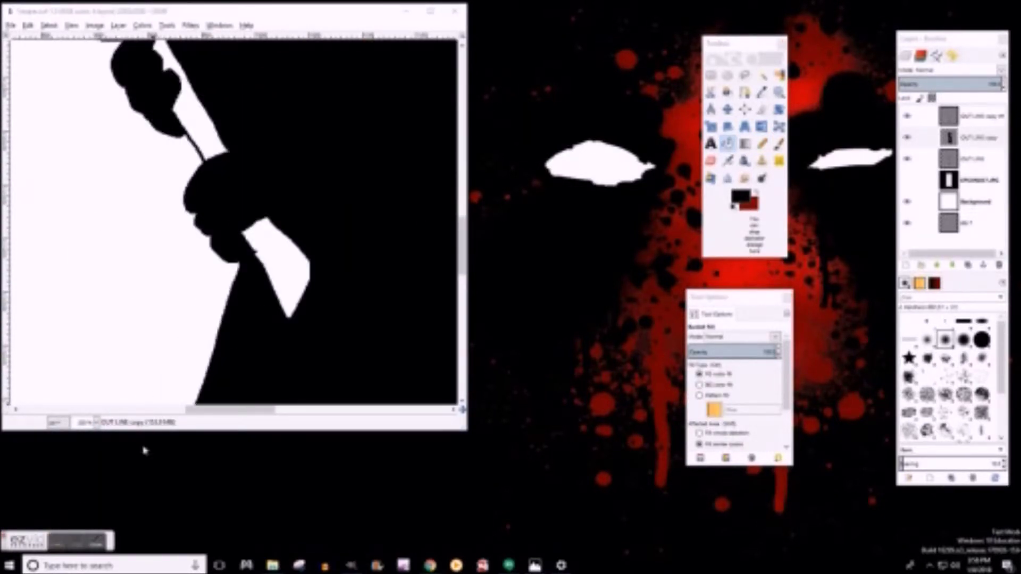
scroll(223, 340, down, 5)
key(minus)
scroll(274, 343, up, 3)
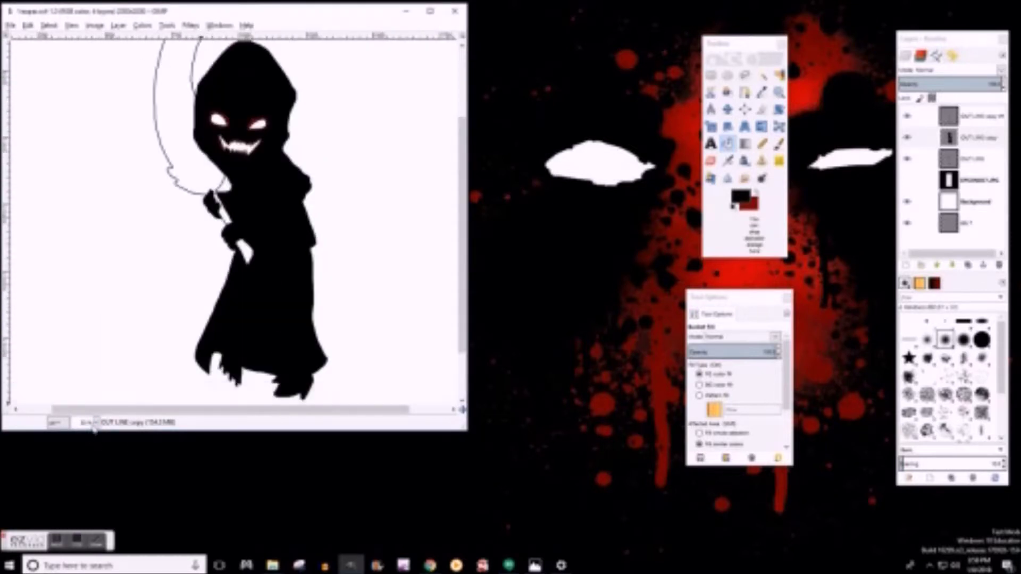
scroll(202, 364, down, 2)
key(minus)
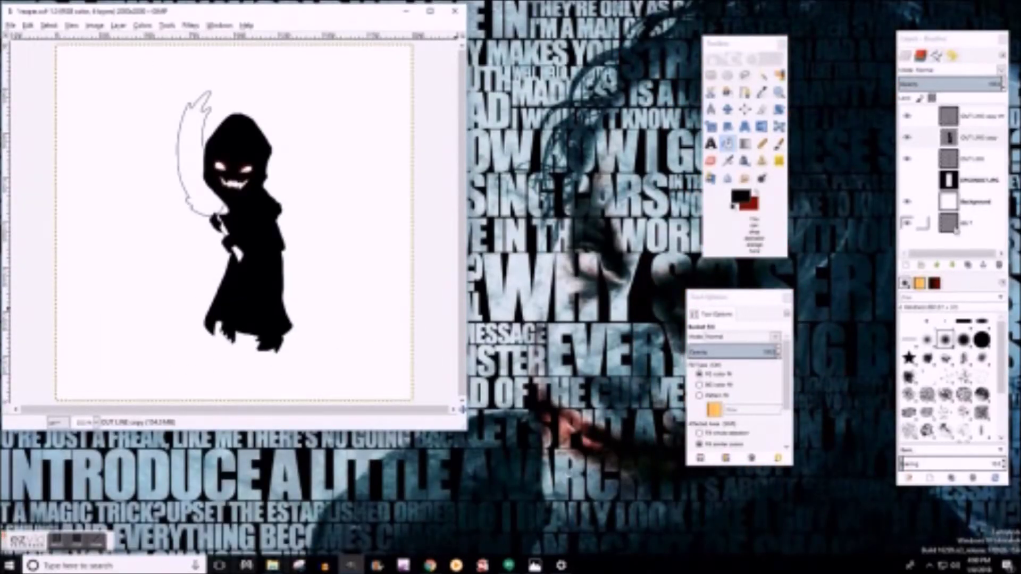
click(956, 229)
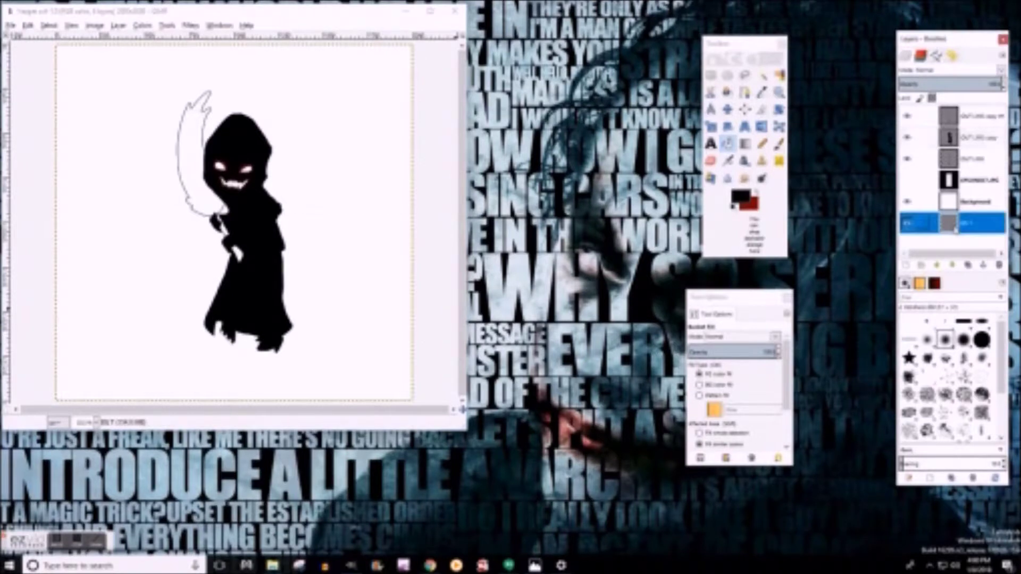
Hide the white Background layer so the figure sits on transparency
right_click(964, 217)
key(Escape)
click(907, 201)
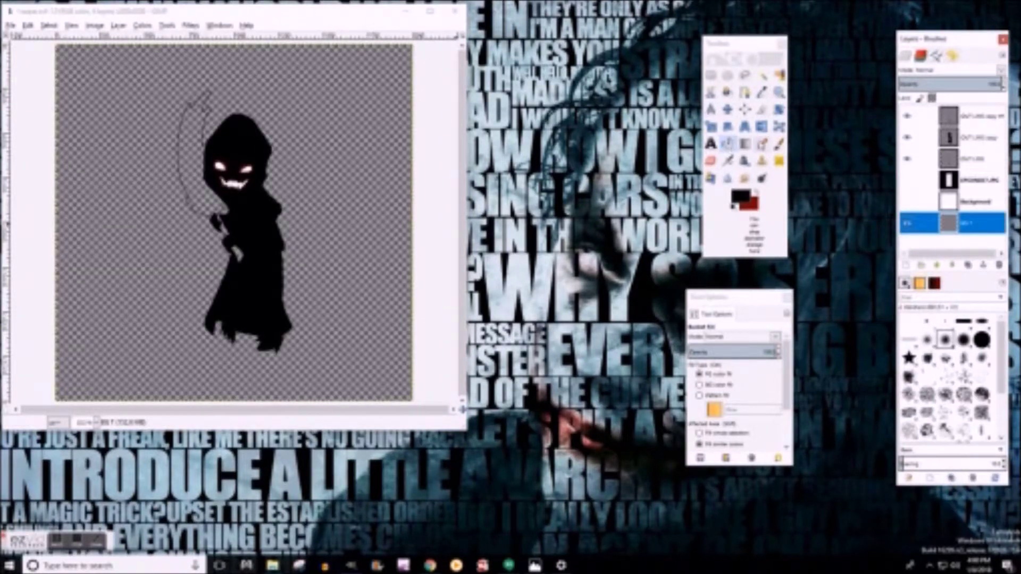
Switch to the Airbrush and start choosing a bright olive-yellow foreground colour
click(779, 144)
click(739, 198)
click(797, 117)
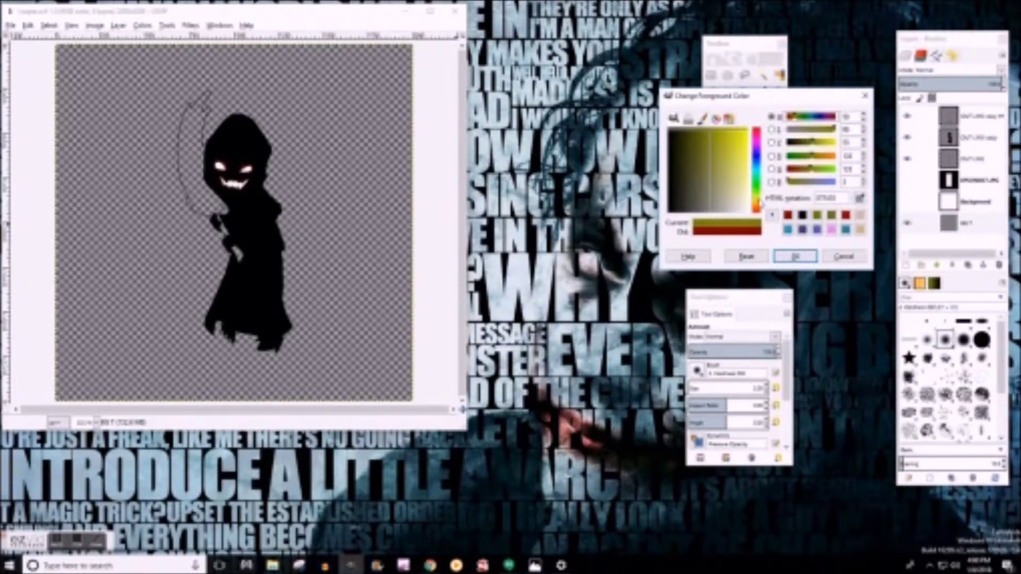
click(705, 133)
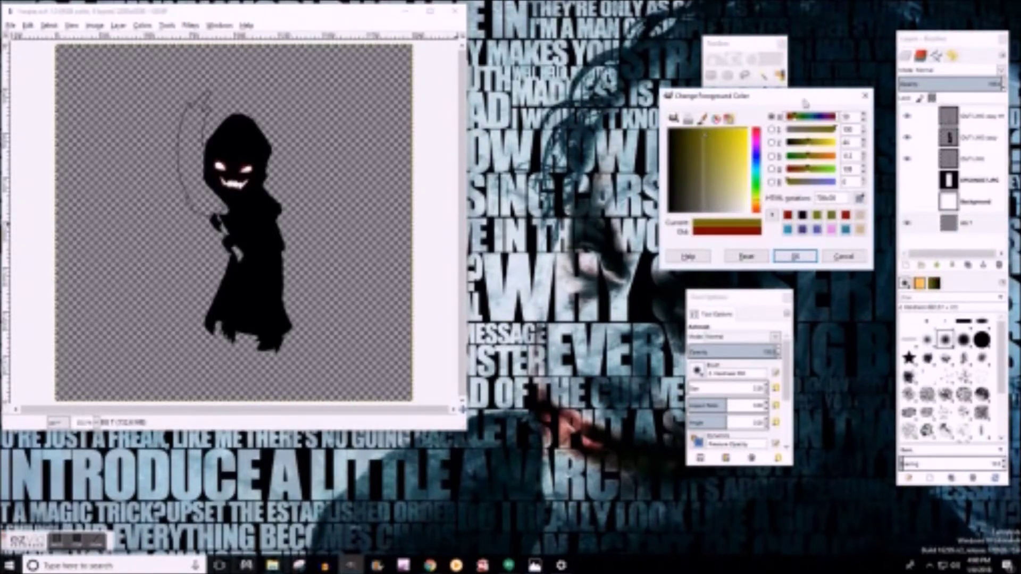
Duplicate the layer and set up a large black Airbrush on the copy
click(866, 95)
right_click(955, 226)
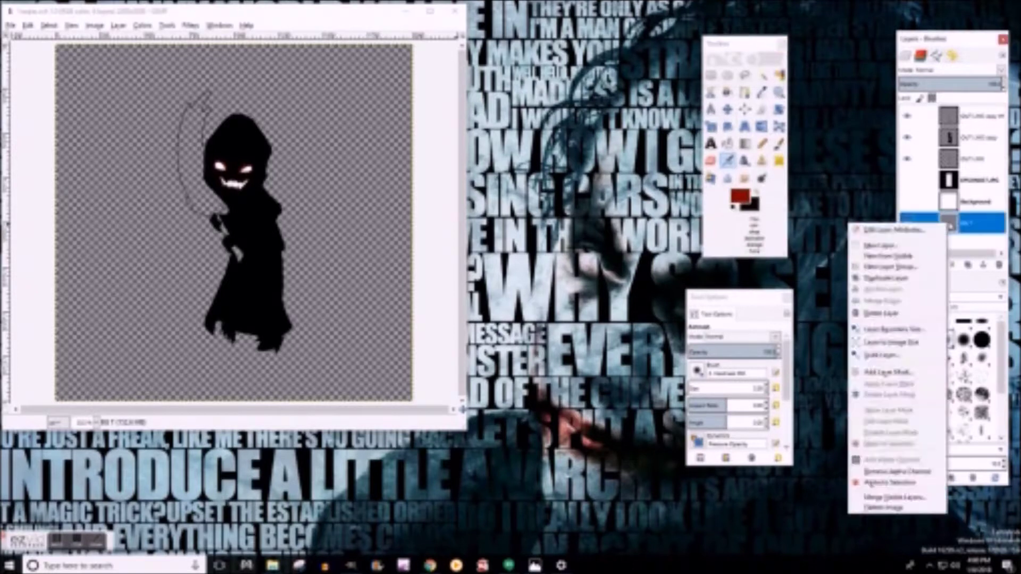
click(914, 278)
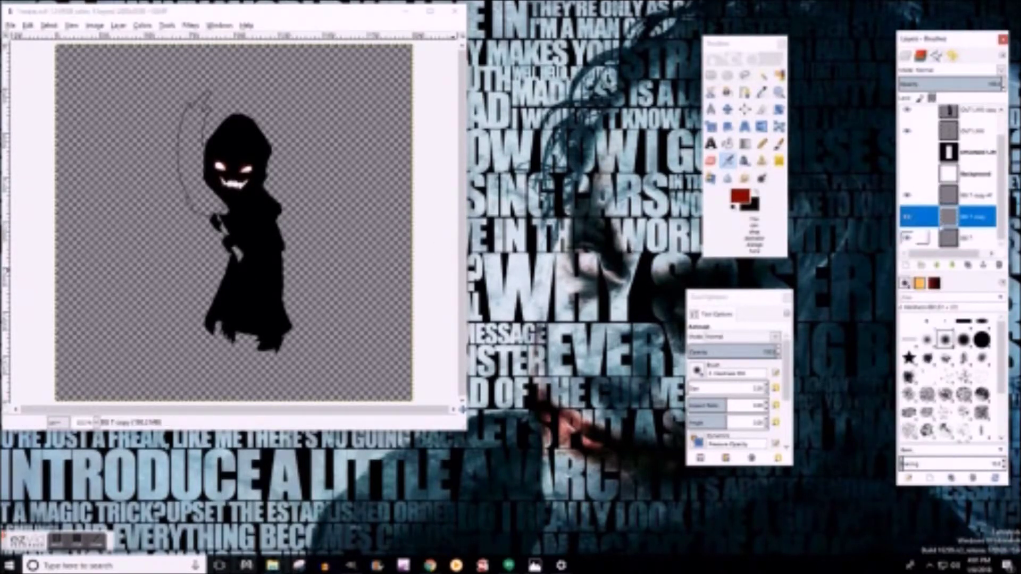
click(739, 197)
click(830, 264)
click(760, 192)
click(711, 389)
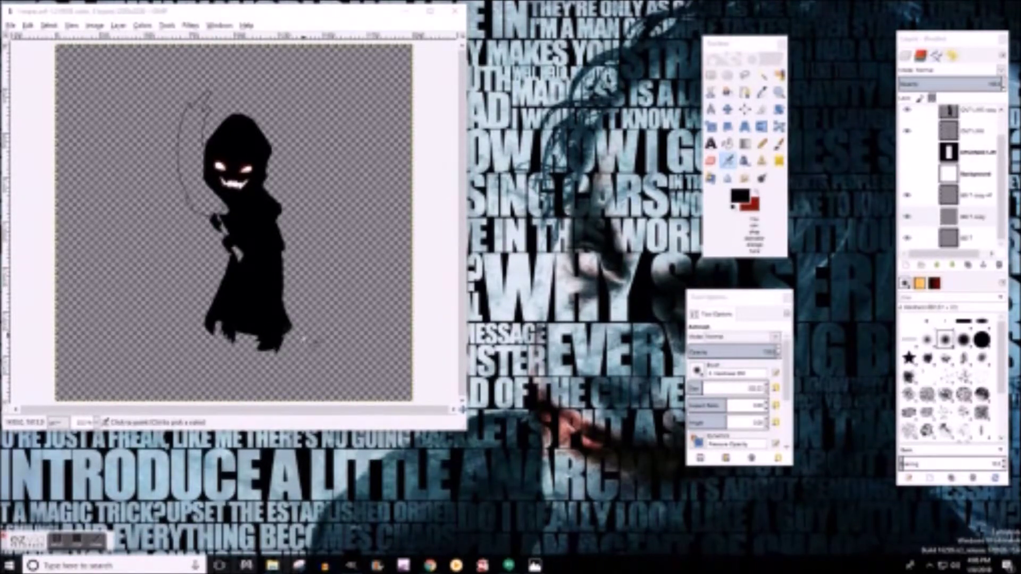
click(965, 217)
Airbrush dark blurred smoke around the reaper's base, deepening the lower left and right
drag(276, 362, 377, 333)
drag(284, 319, 373, 297)
drag(282, 277, 367, 287)
mouse_move(224, 266)
mouse_down()
mouse_move(109, 335)
mouse_move(101, 372)
mouse_move(244, 329)
mouse_move(315, 365)
mouse_move(266, 360)
mouse_move(234, 372)
mouse_move(335, 303)
mouse_move(394, 341)
mouse_up()
mouse_move(154, 319)
mouse_down()
mouse_move(176, 365)
mouse_move(117, 361)
mouse_up()
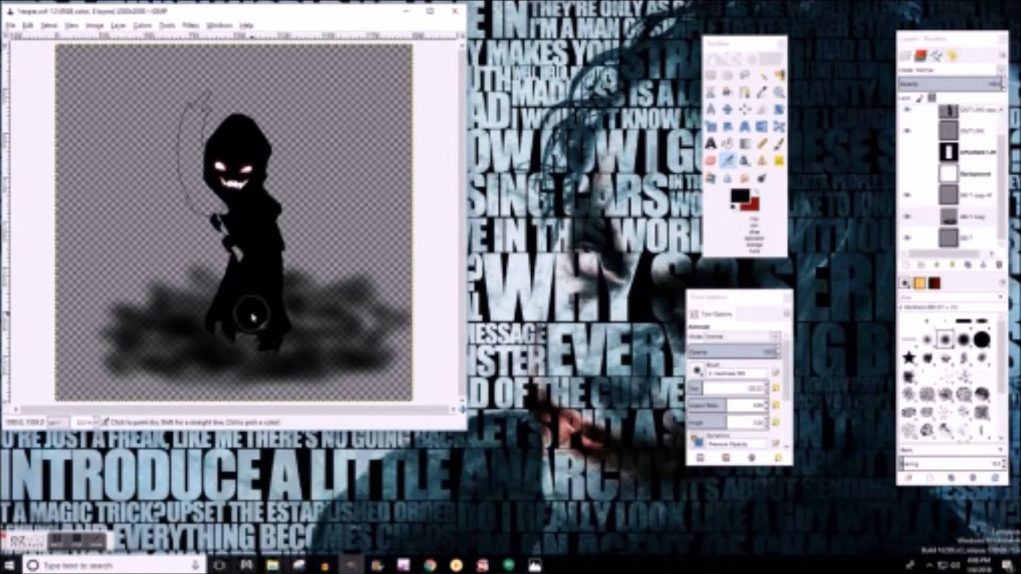
drag(251, 317, 365, 326)
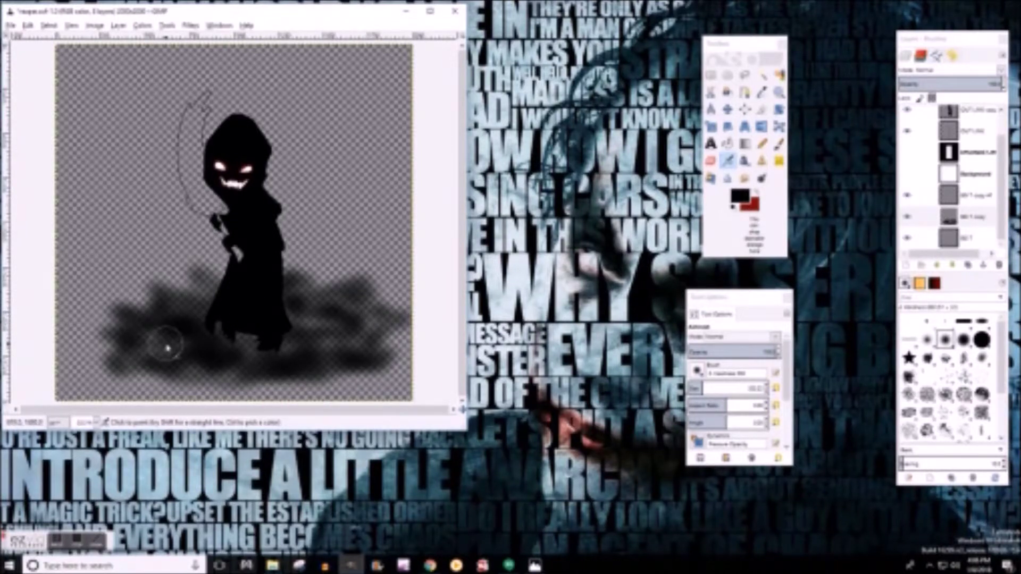
Try an olive foreground colour with one smoke stroke, then undo it
click(739, 195)
click(831, 214)
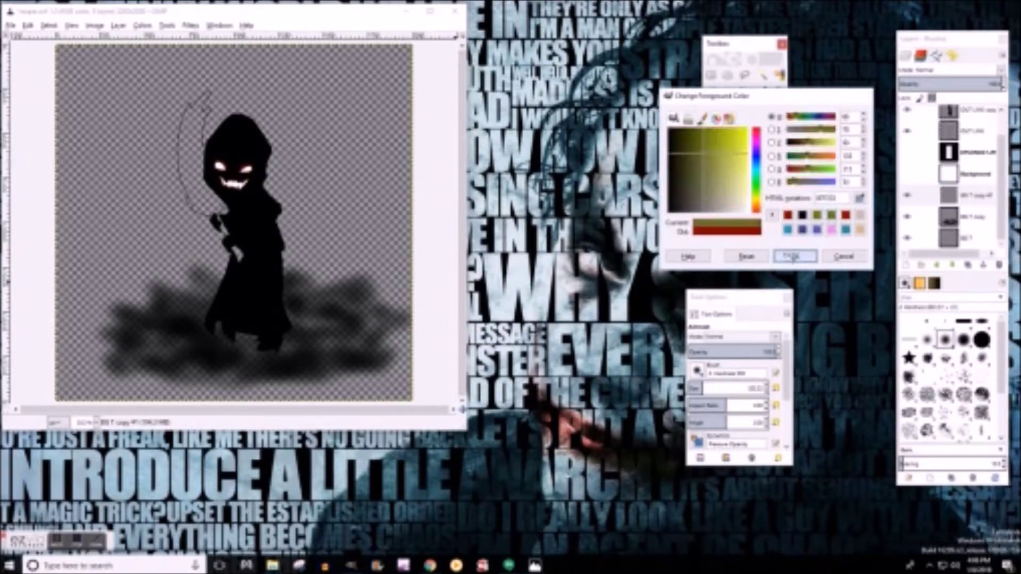
click(795, 257)
drag(300, 312, 333, 331)
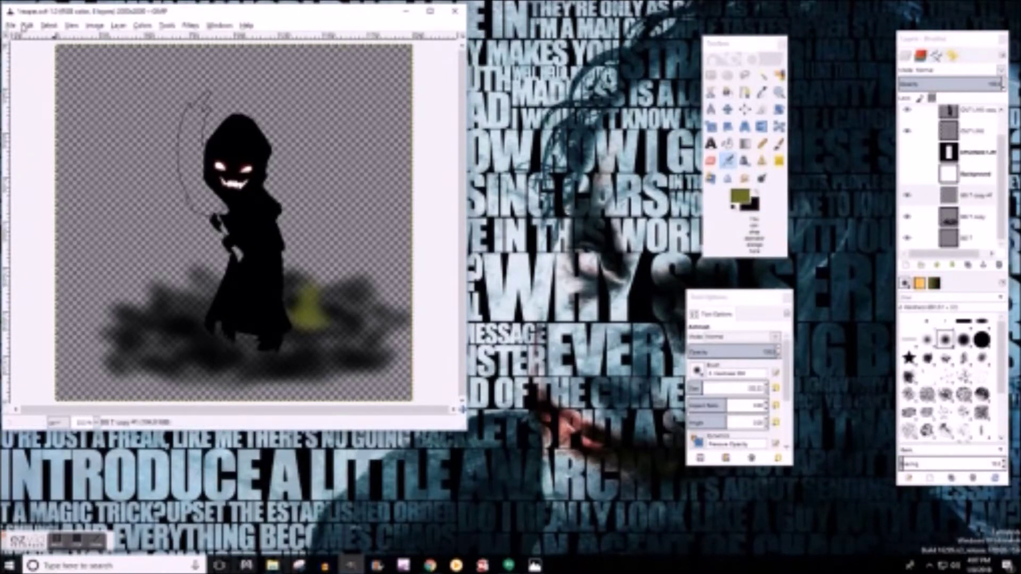
click(28, 25)
click(53, 38)
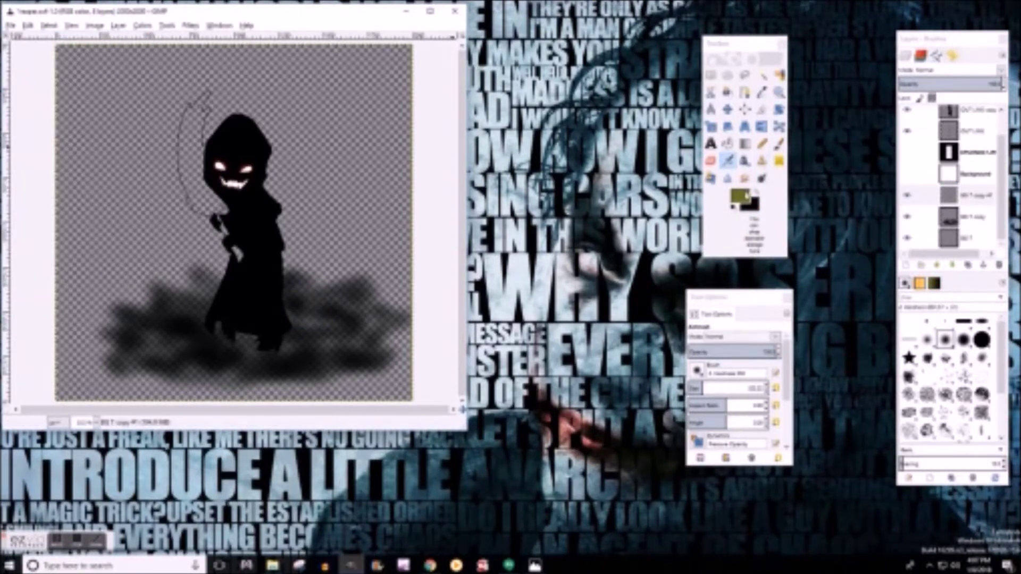
Refine the colour to a brighter olive-yellow and airbrush it over the dark cloud
click(739, 195)
click(698, 156)
drag(698, 157, 700, 136)
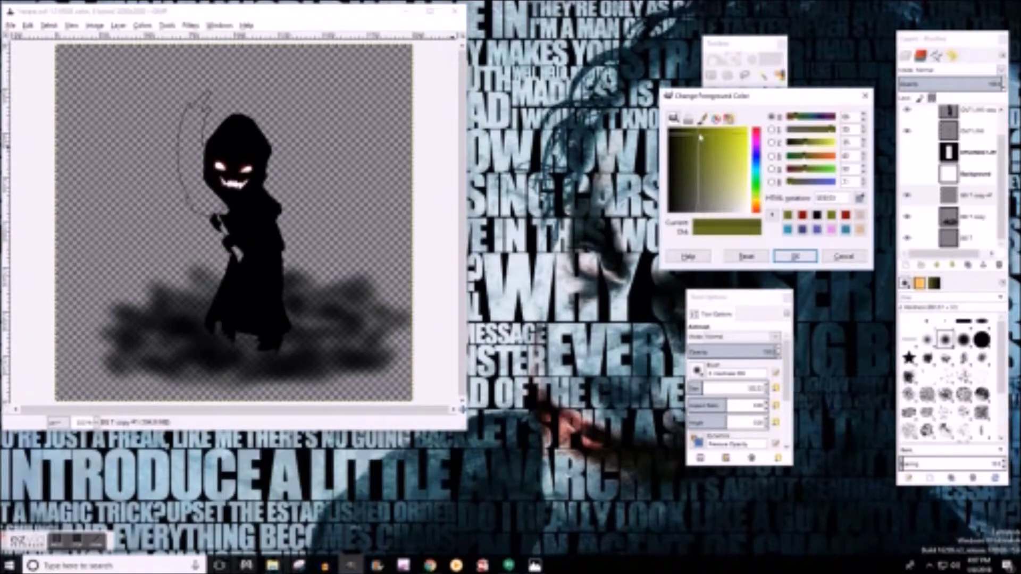
click(795, 257)
mouse_move(314, 335)
mouse_down()
mouse_move(307, 347)
mouse_move(360, 358)
mouse_move(171, 358)
mouse_move(159, 342)
mouse_move(186, 298)
mouse_move(132, 304)
mouse_up()
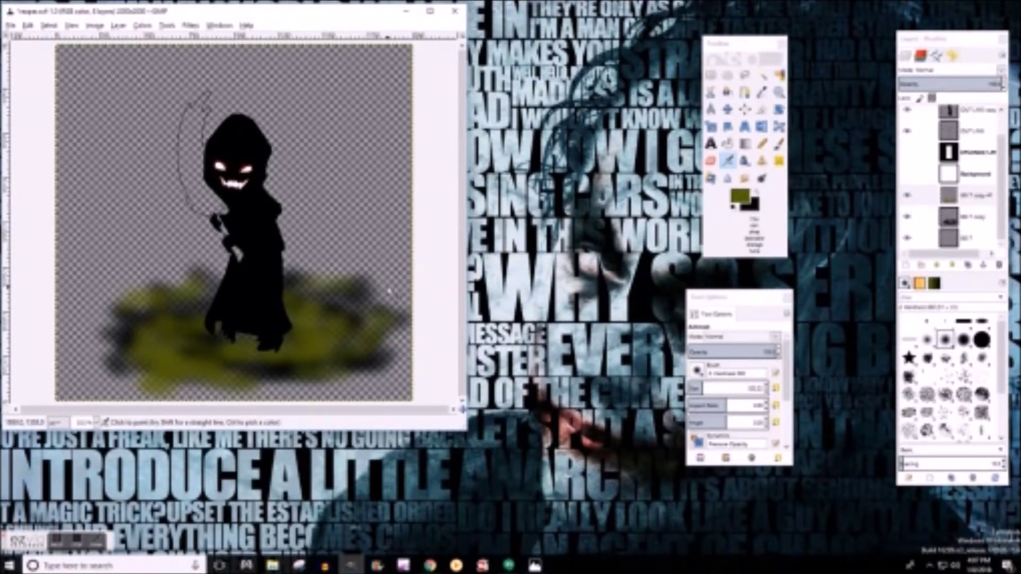
click(951, 195)
right_click(957, 194)
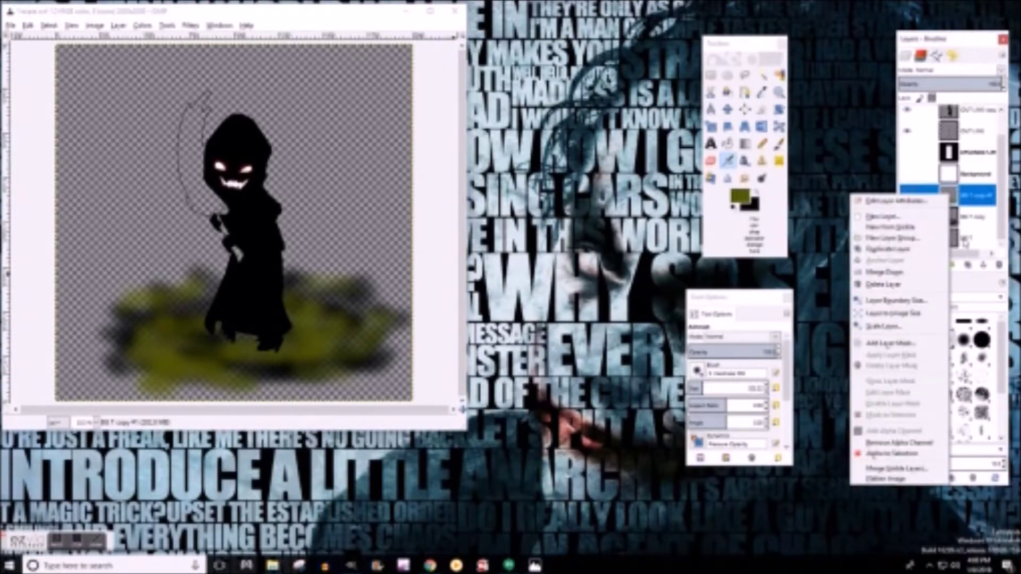
Make BILT the active layer and set an olive-green foreground colour
click(957, 238)
click(693, 388)
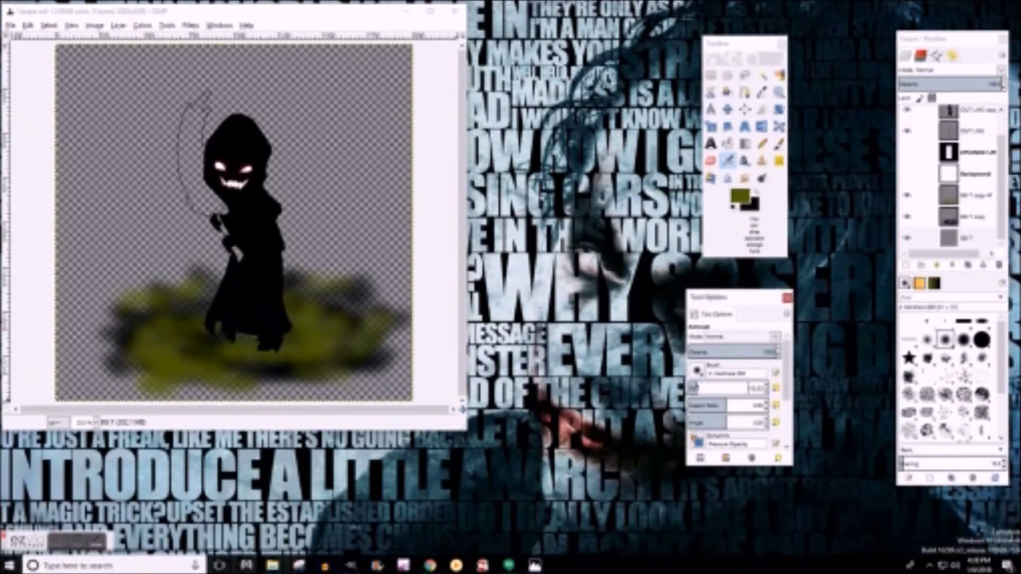
click(734, 201)
drag(702, 145, 695, 139)
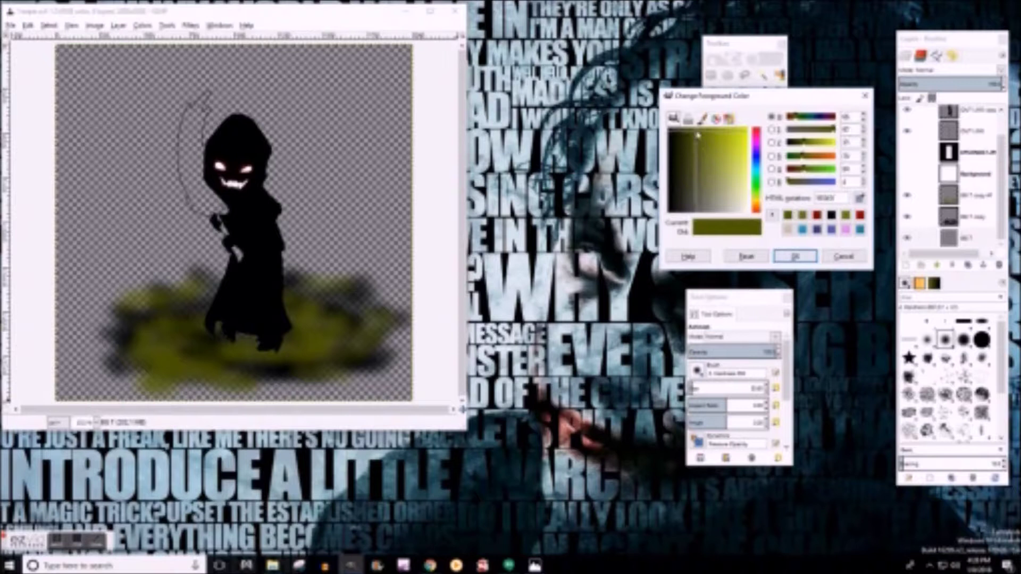
click(796, 258)
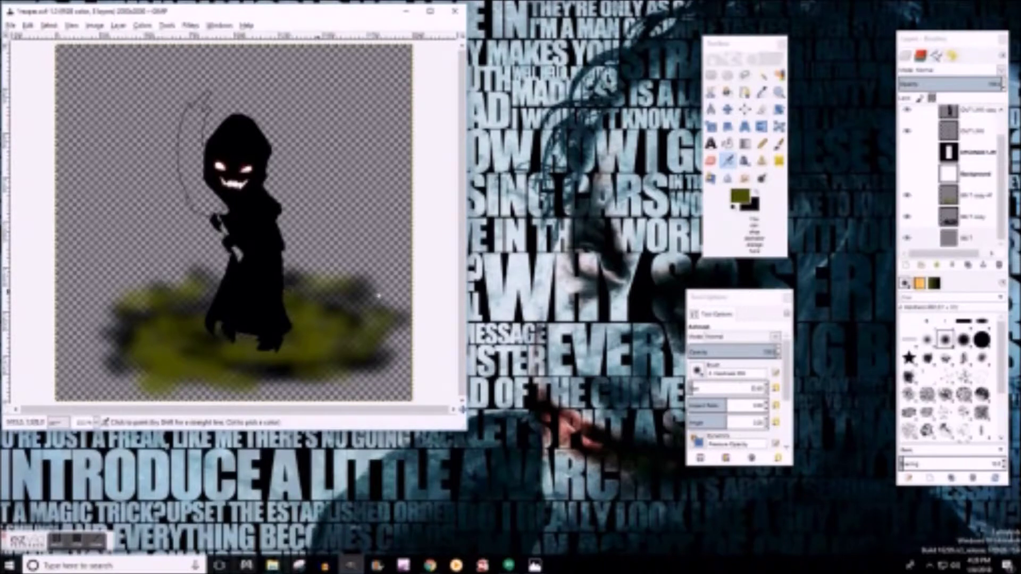
Paint dark streaks into the smoke on the copied layer, undoing stray strokes and resizing the brush
click(957, 196)
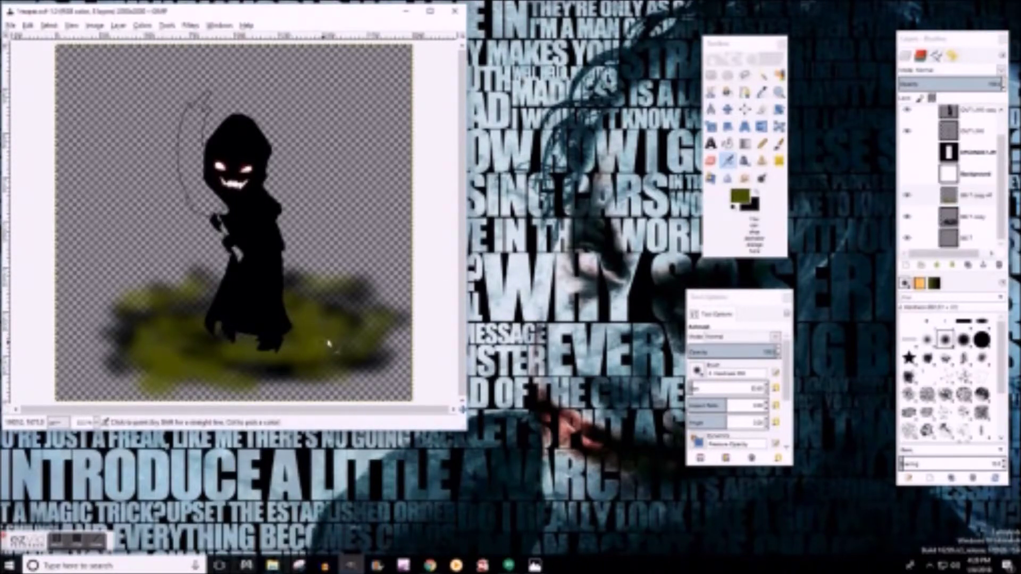
key(x)
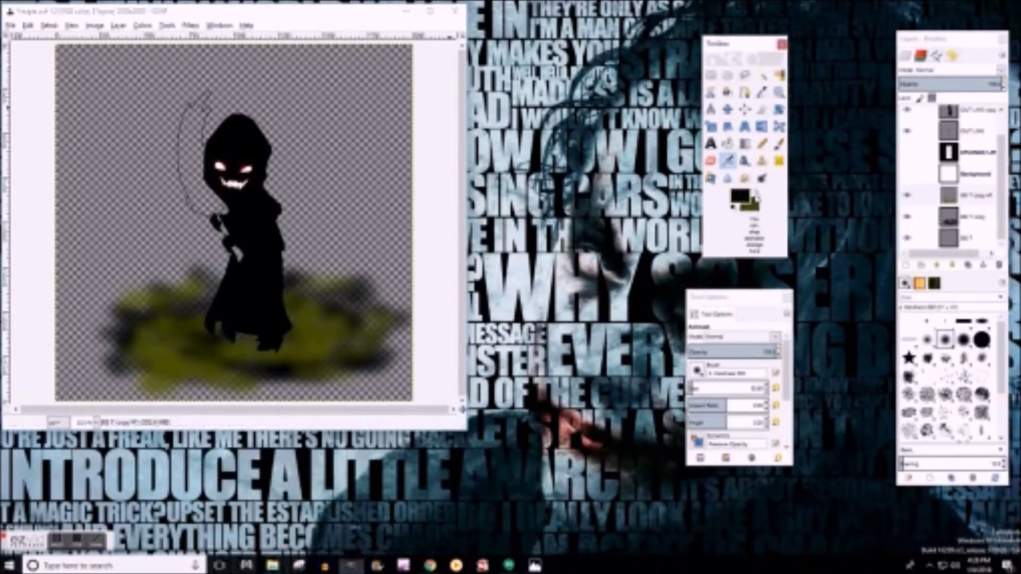
drag(296, 333, 319, 342)
click(28, 25)
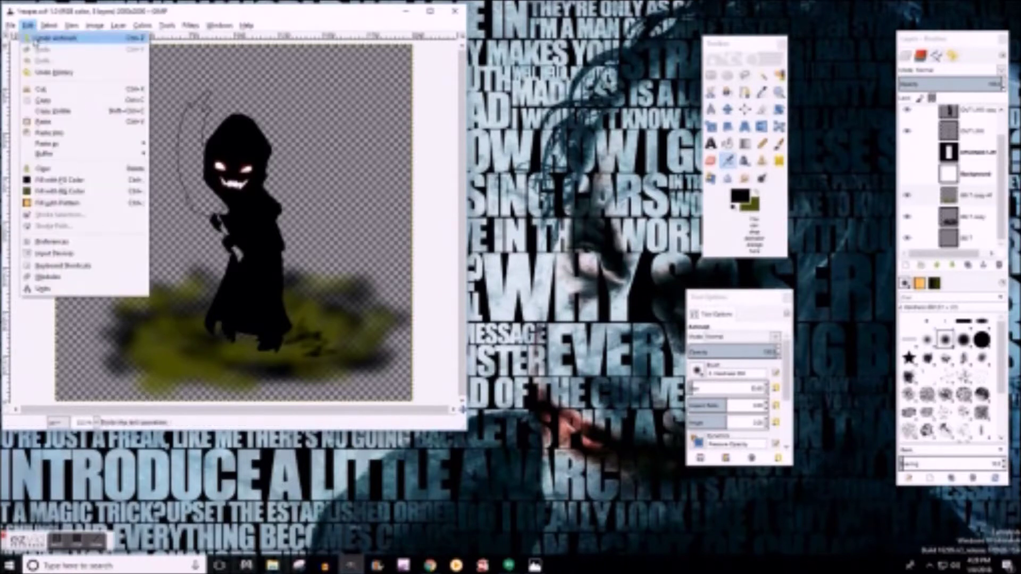
click(53, 37)
click(28, 25)
click(35, 40)
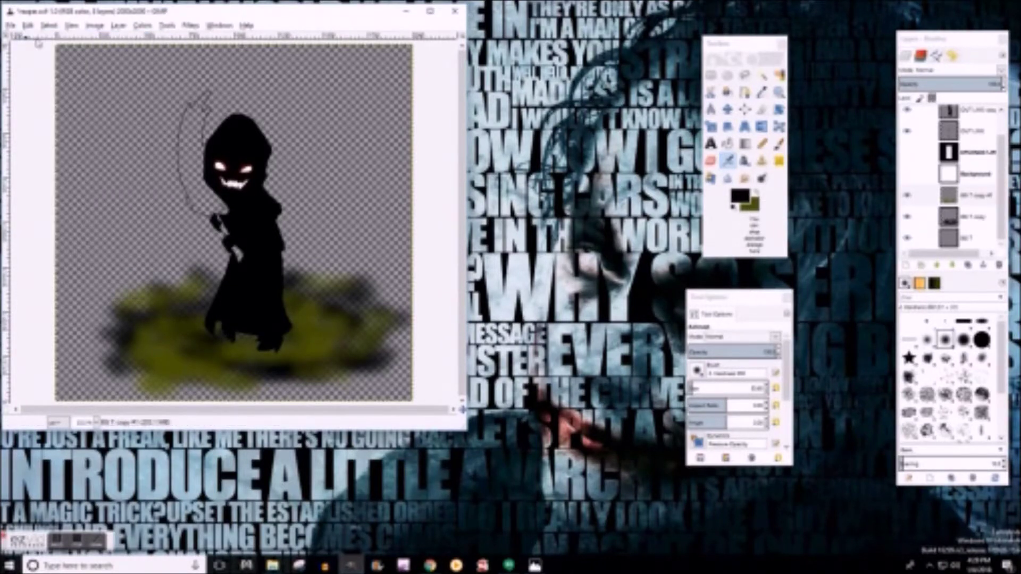
click(694, 387)
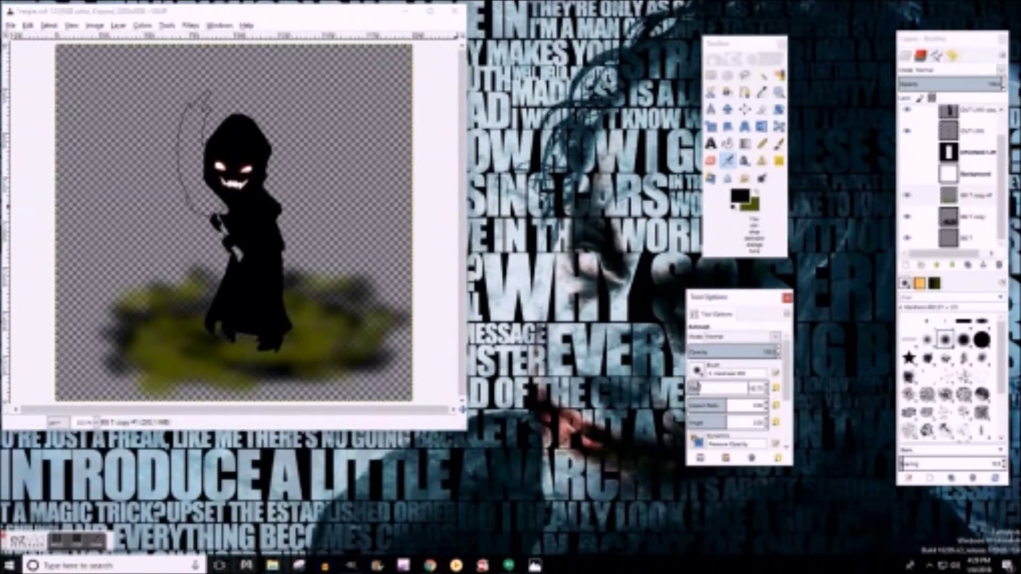
click(311, 343)
mouse_move(338, 339)
mouse_down()
mouse_move(383, 330)
mouse_move(166, 366)
mouse_move(256, 384)
mouse_move(328, 319)
mouse_move(211, 348)
mouse_up()
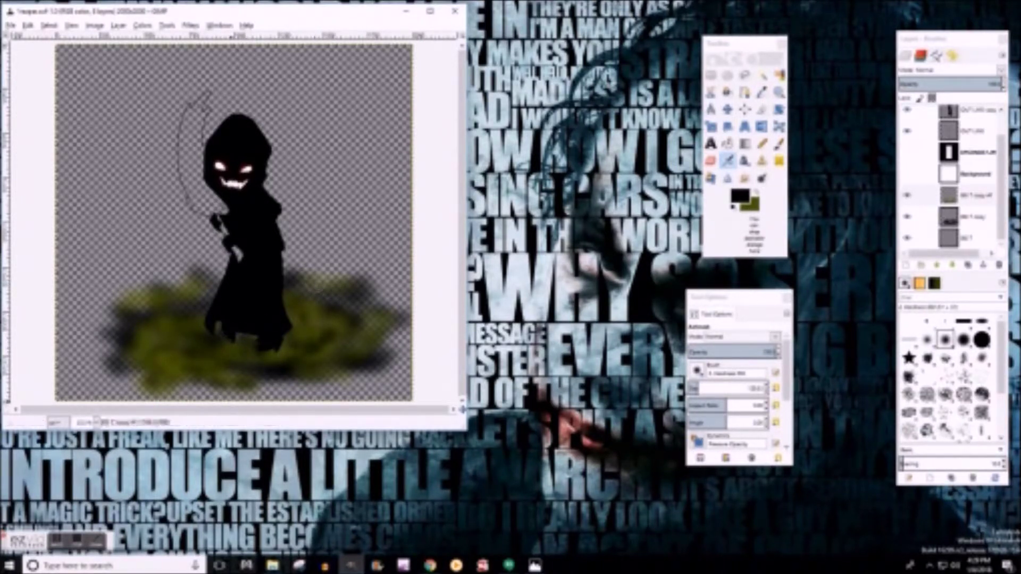
Select the figure's layer copy and shift it slightly left and up with the Move tool
click(80, 541)
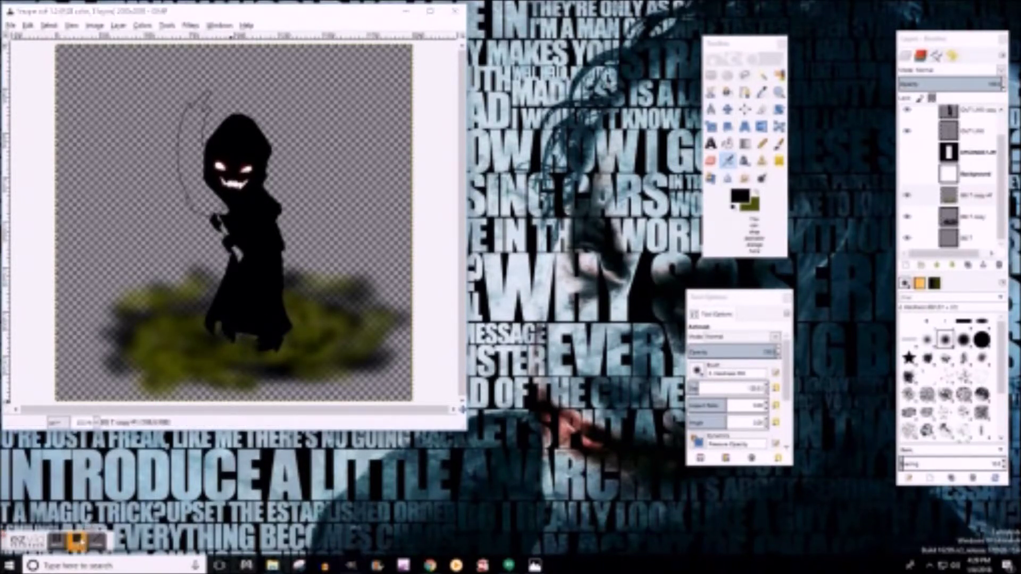
click(985, 139)
scroll(1001, 119, down, 1)
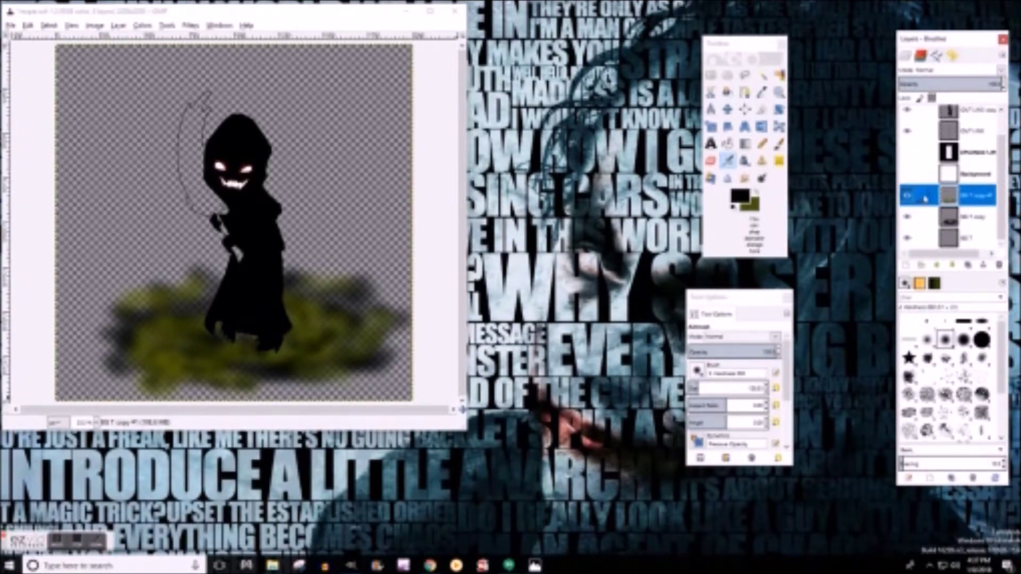
scroll(914, 207, up, 1)
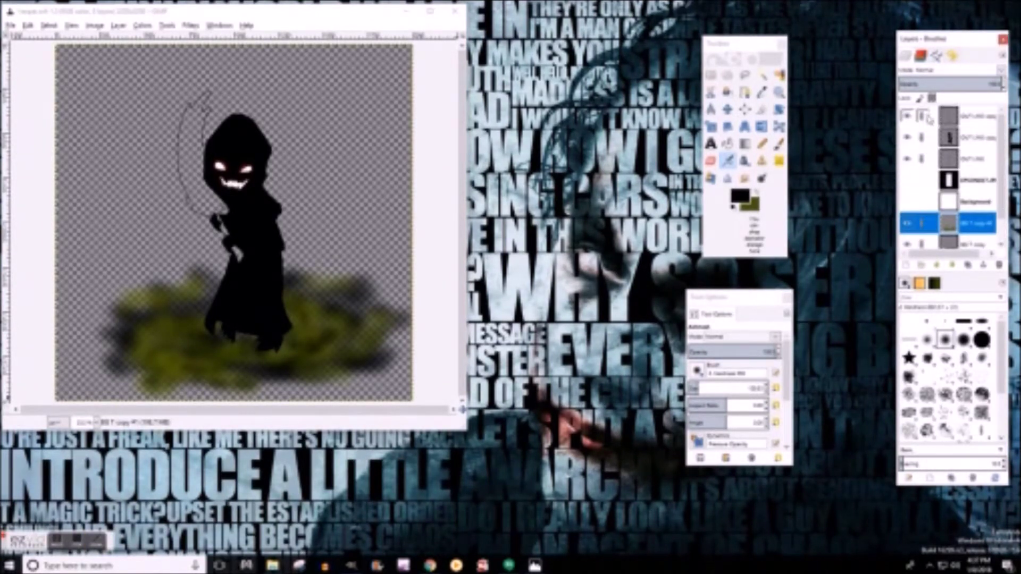
click(727, 109)
drag(234, 213, 214, 200)
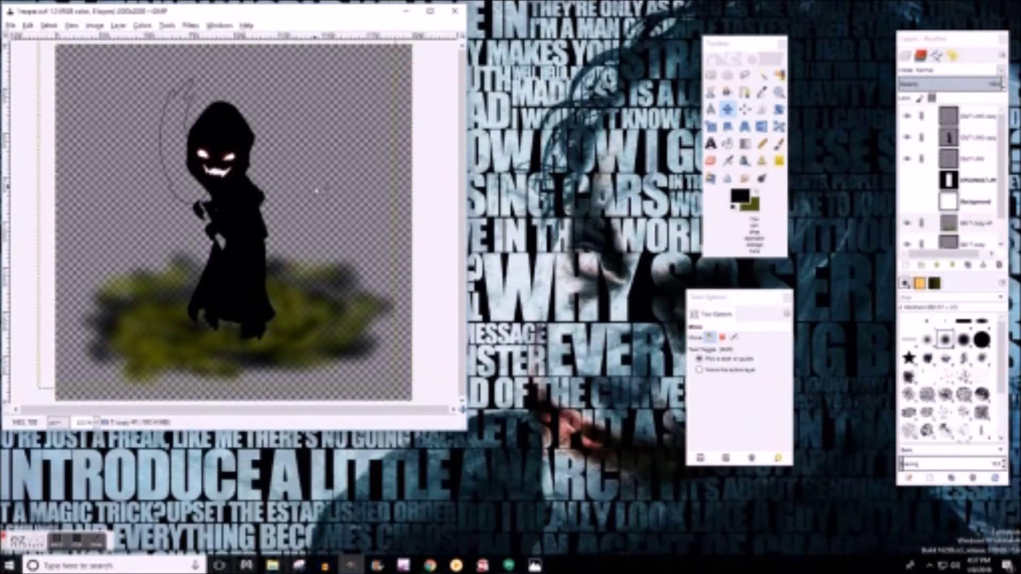
Select another layer copy, return to painting and swap foreground and background colours
click(958, 224)
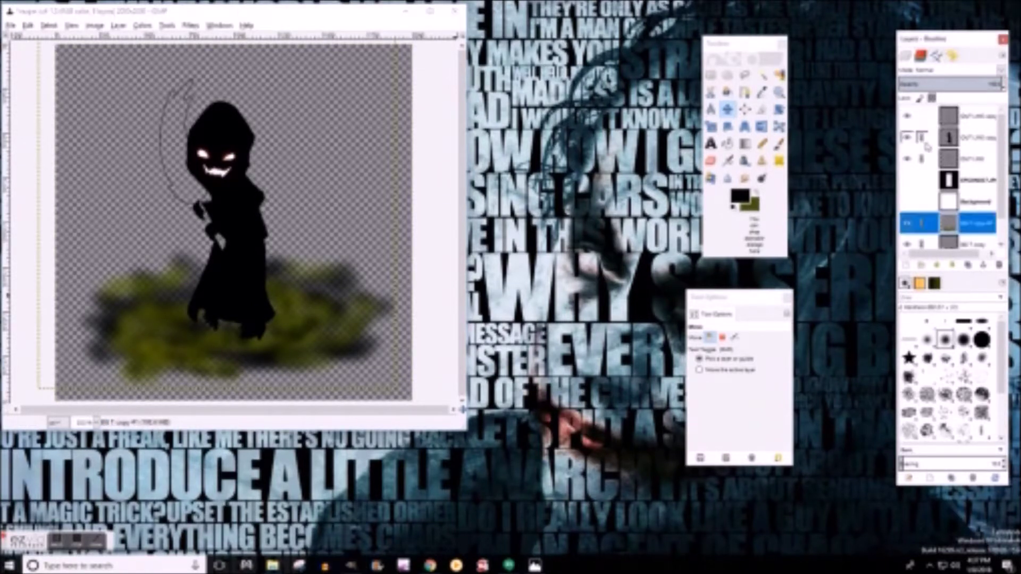
scroll(952, 213, down, 1)
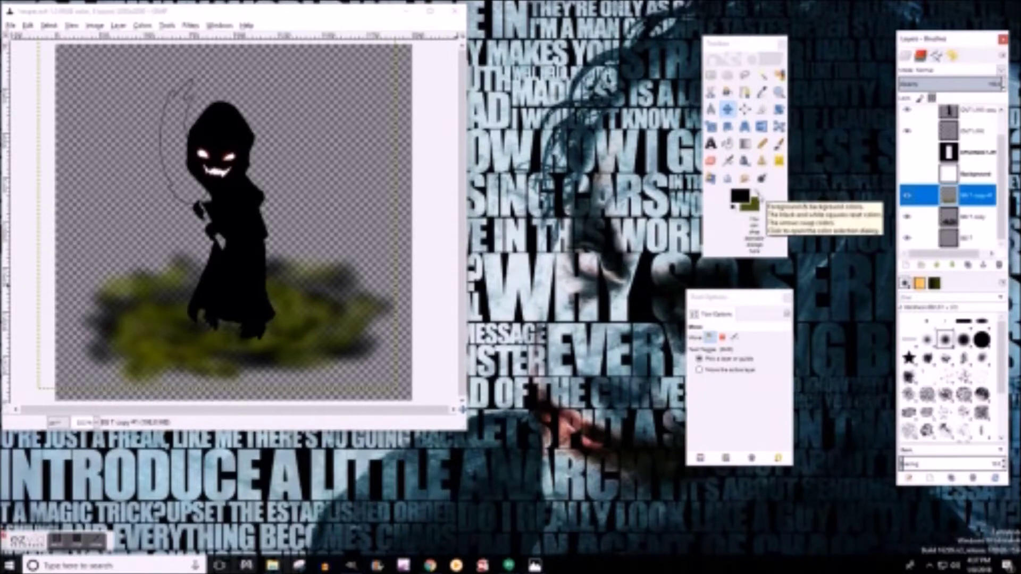
click(758, 194)
click(728, 160)
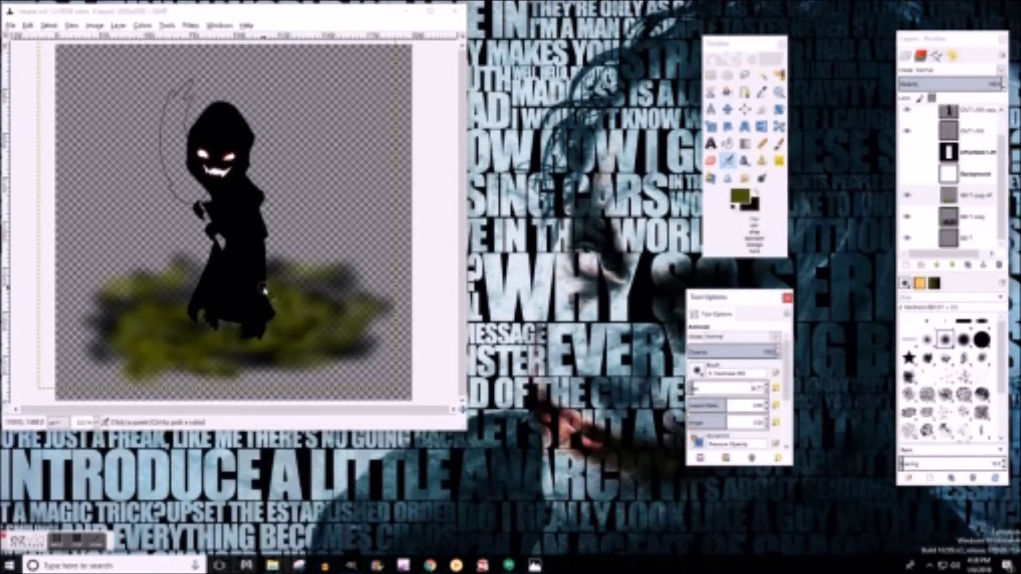
On the top layer, airbrush green-olive texture over the lower robe and into the smoke
scroll(989, 158, up, 1)
click(973, 116)
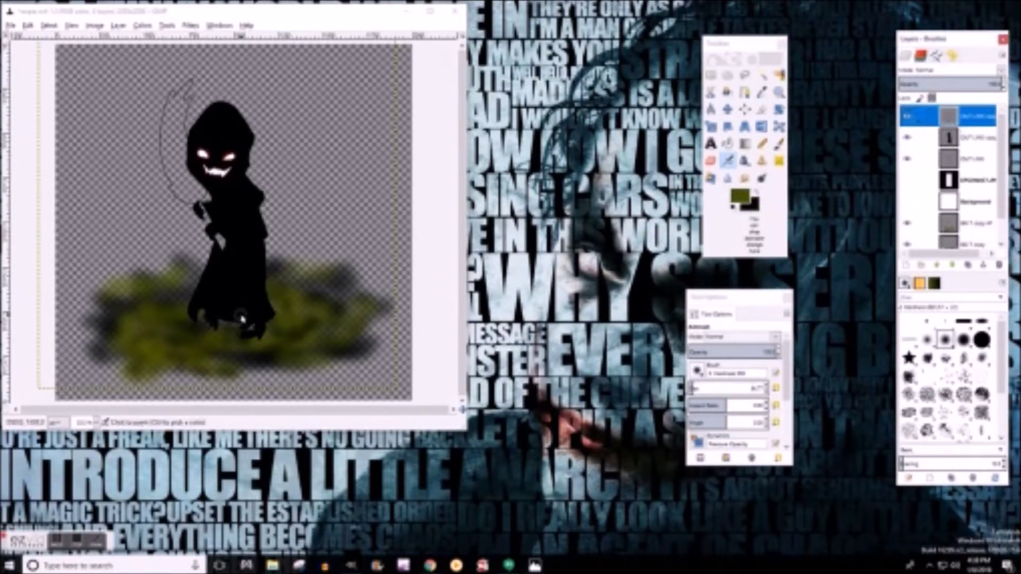
mouse_move(239, 323)
mouse_down()
mouse_move(242, 300)
mouse_move(205, 287)
mouse_up()
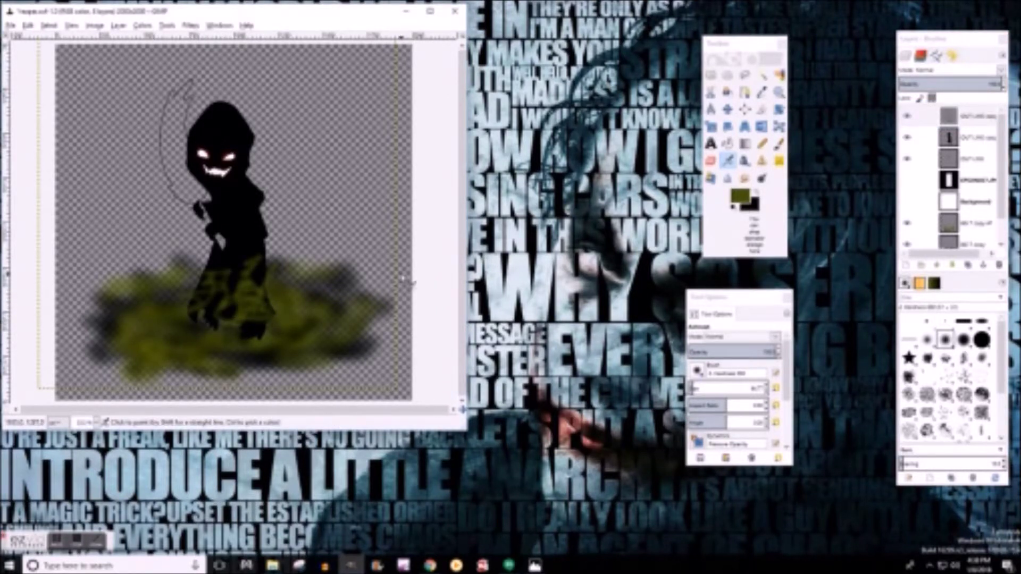
click(28, 25)
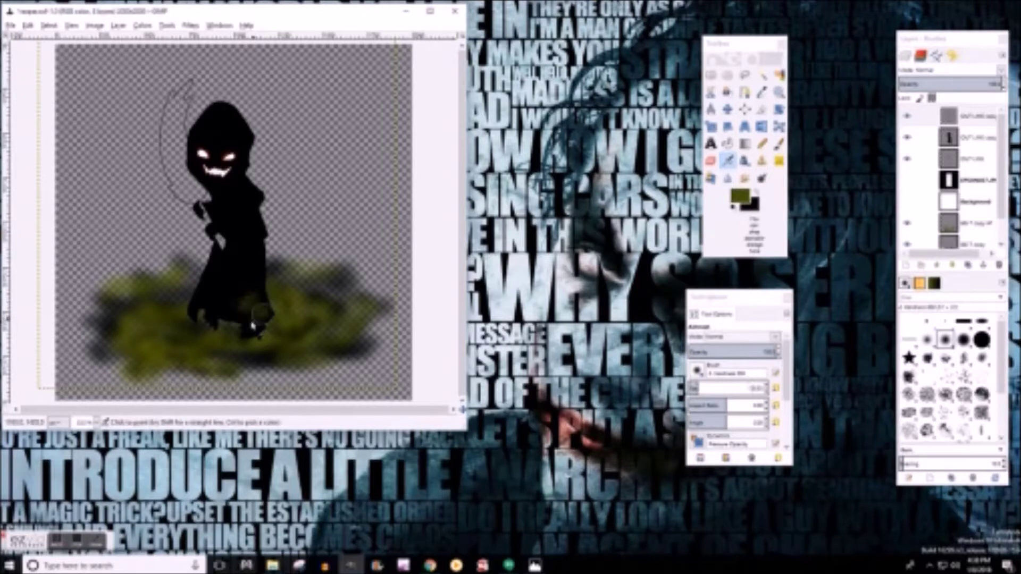
drag(252, 325, 234, 260)
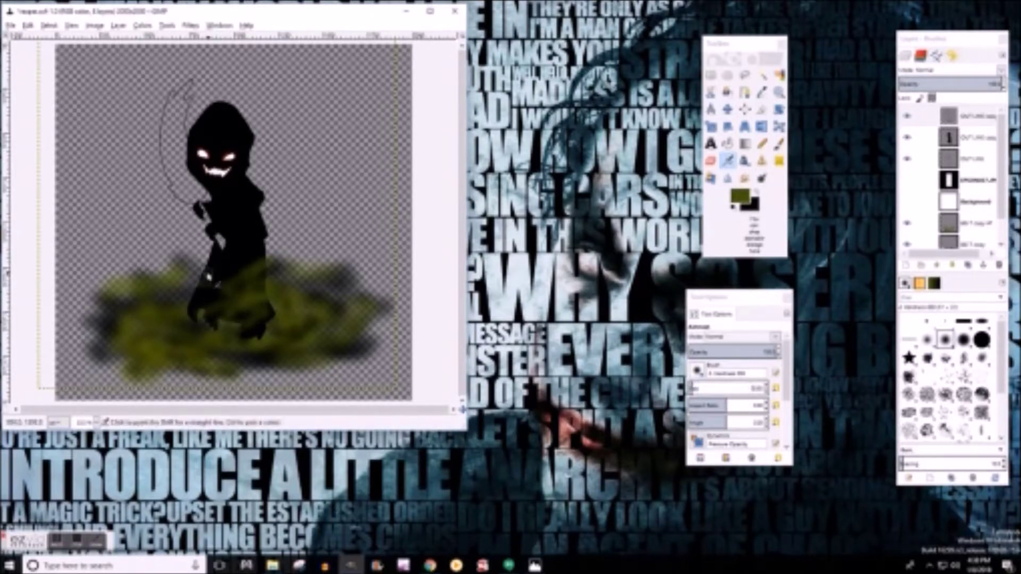
drag(208, 276, 218, 316)
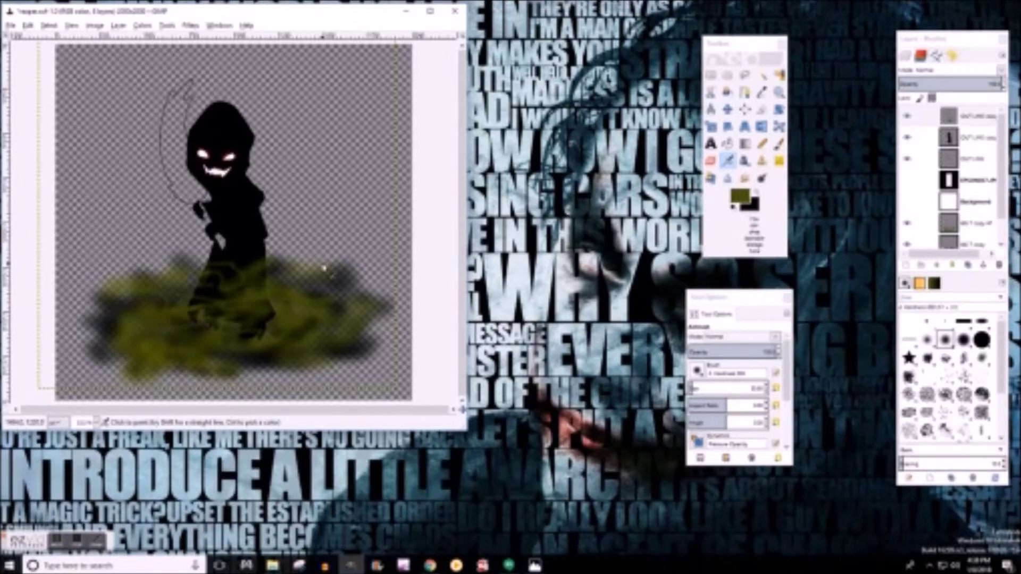
click(744, 194)
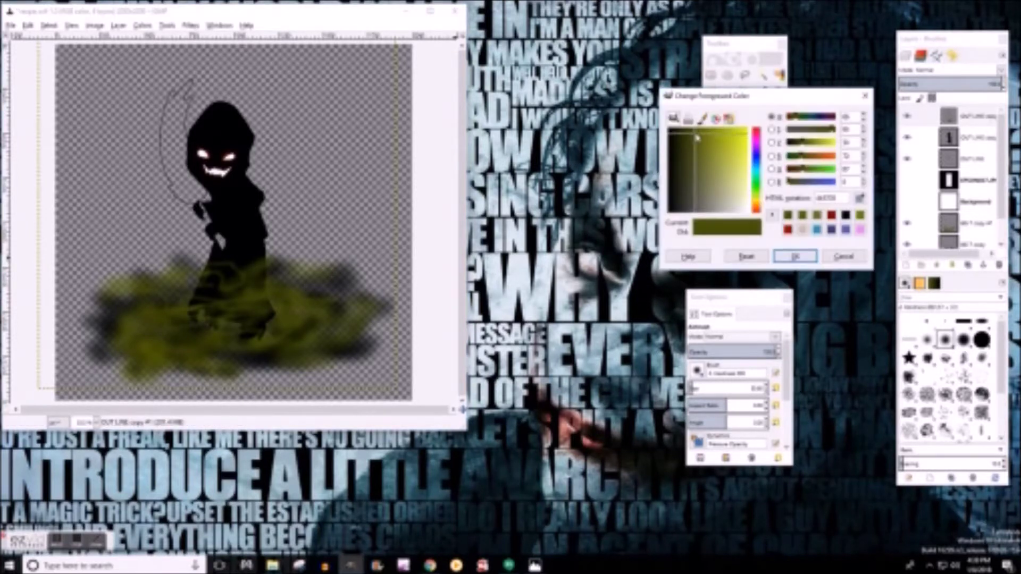
key(Return)
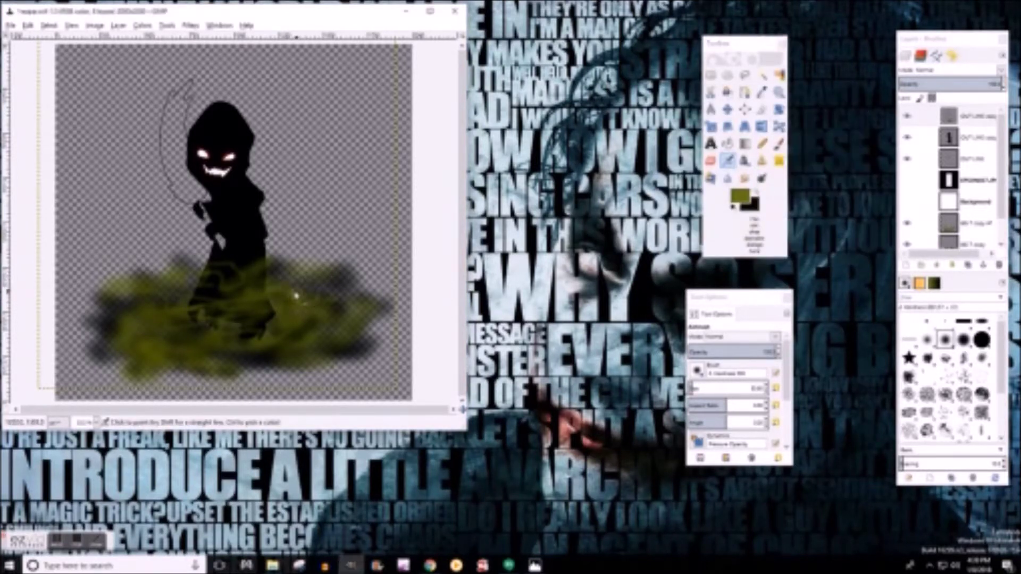
drag(164, 313, 128, 321)
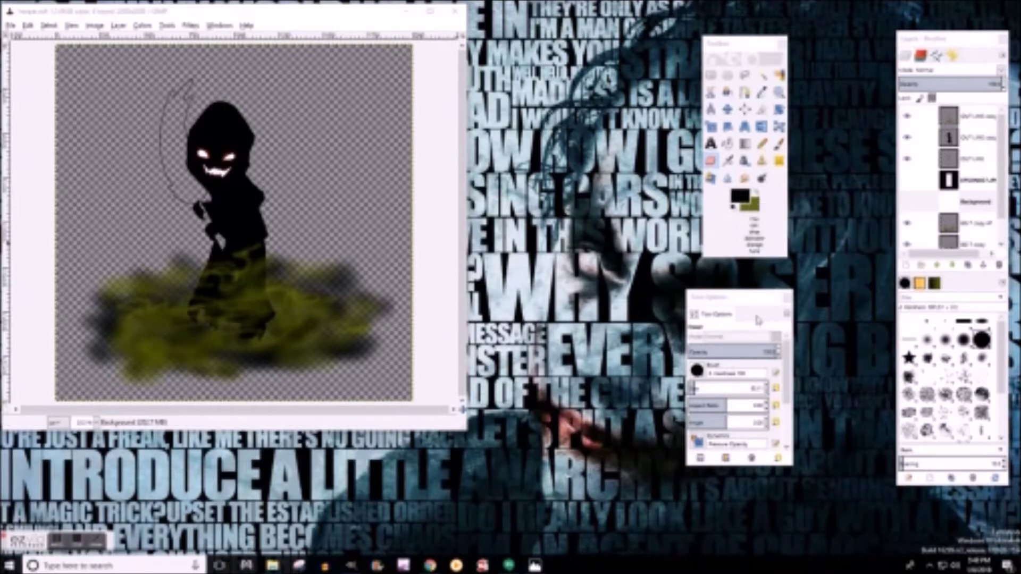
Create a new transparent-fill layer named Feather and choose a brush for it
click(952, 173)
right_click(946, 213)
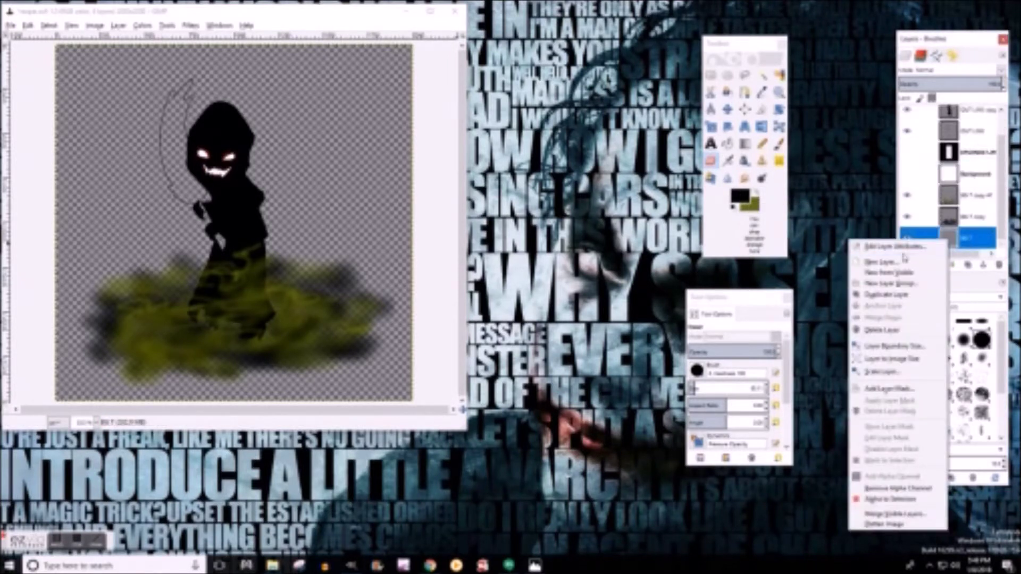
click(894, 261)
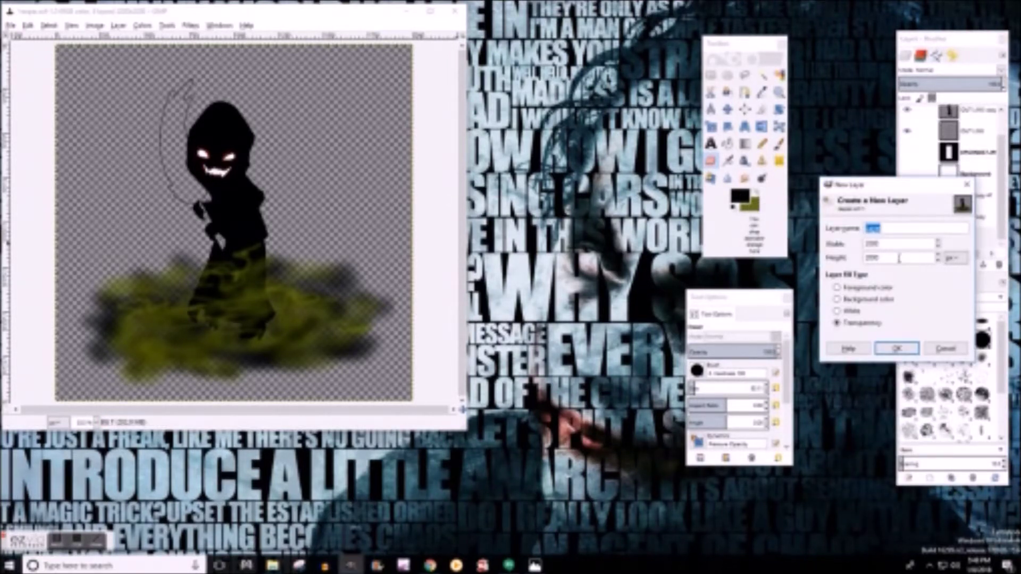
click(897, 349)
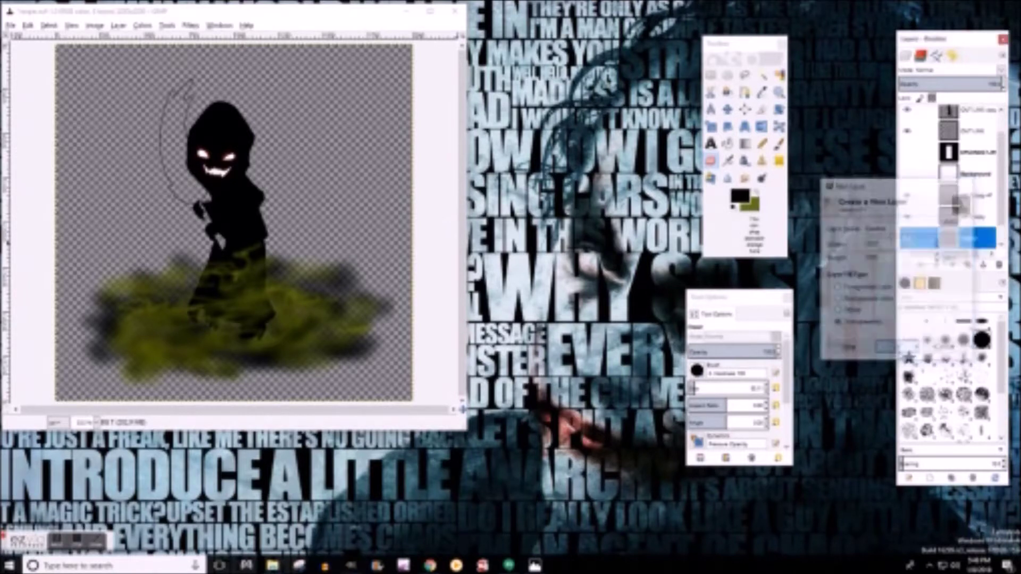
click(945, 339)
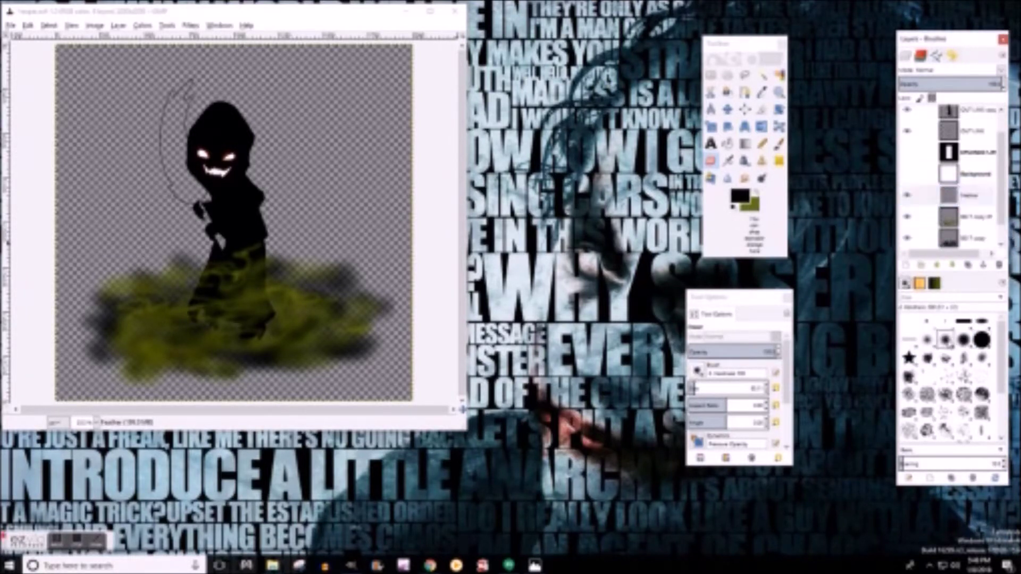
click(727, 159)
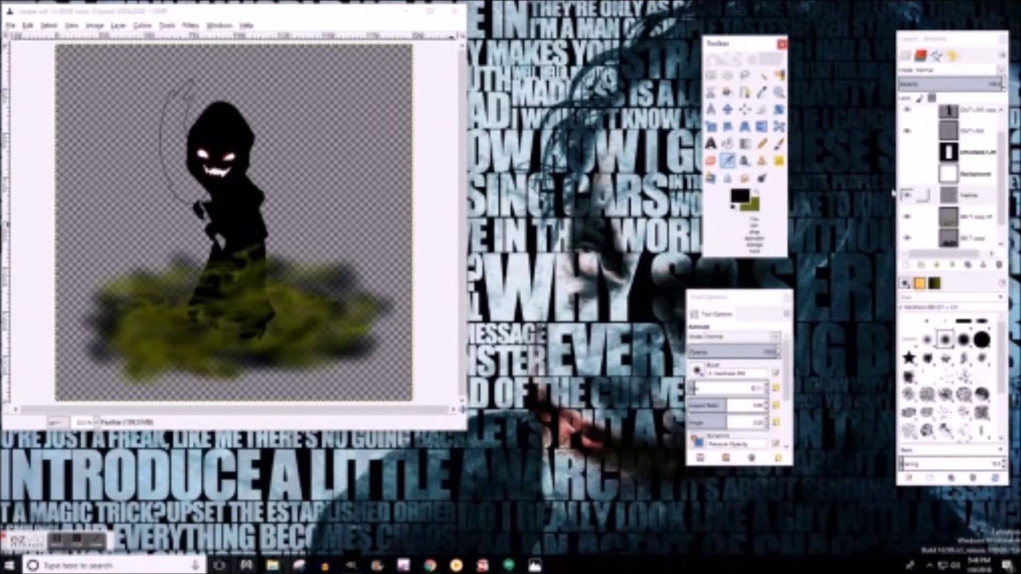
Paint short dark feather strokes to the left, above and right of the figure
drag(90, 291, 79, 317)
mouse_move(78, 238)
mouse_down()
mouse_move(111, 213)
mouse_move(140, 229)
mouse_up()
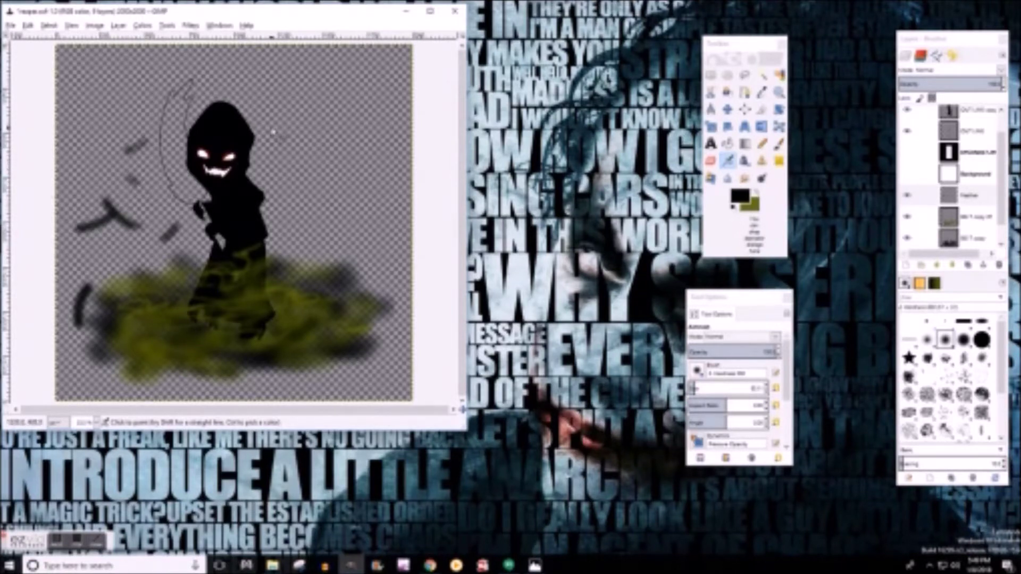
drag(289, 148, 271, 129)
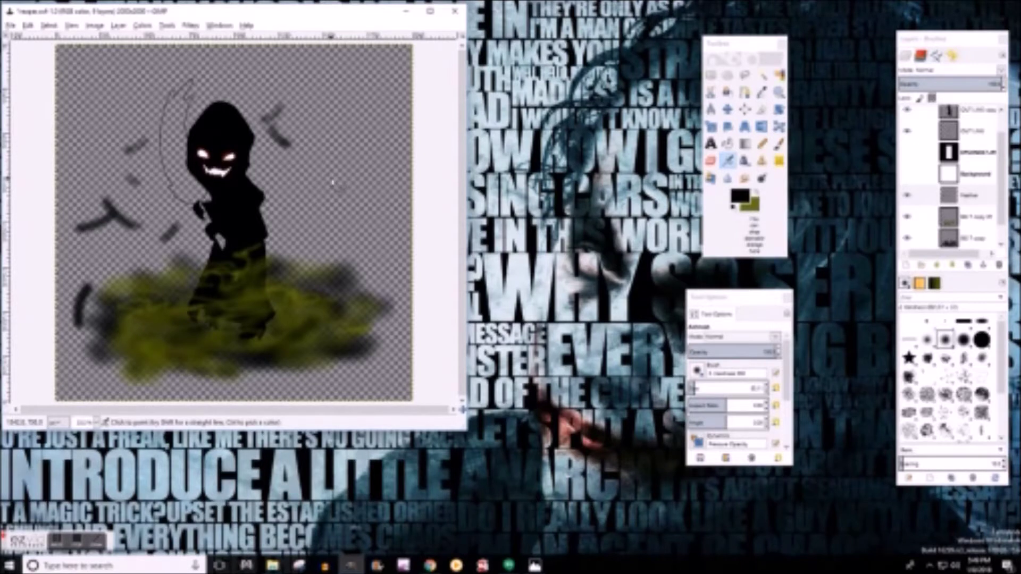
drag(327, 195, 334, 173)
drag(366, 228, 352, 238)
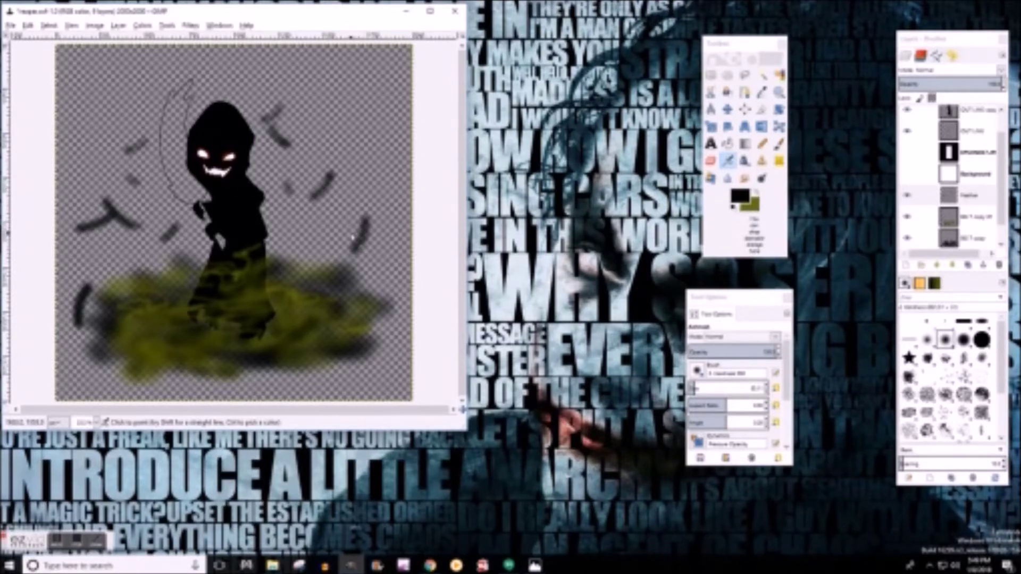
Redraw the right stroke horizontally, add a short left stroke, and move Background to the bottom
key(ctrl+z)
drag(374, 234, 328, 240)
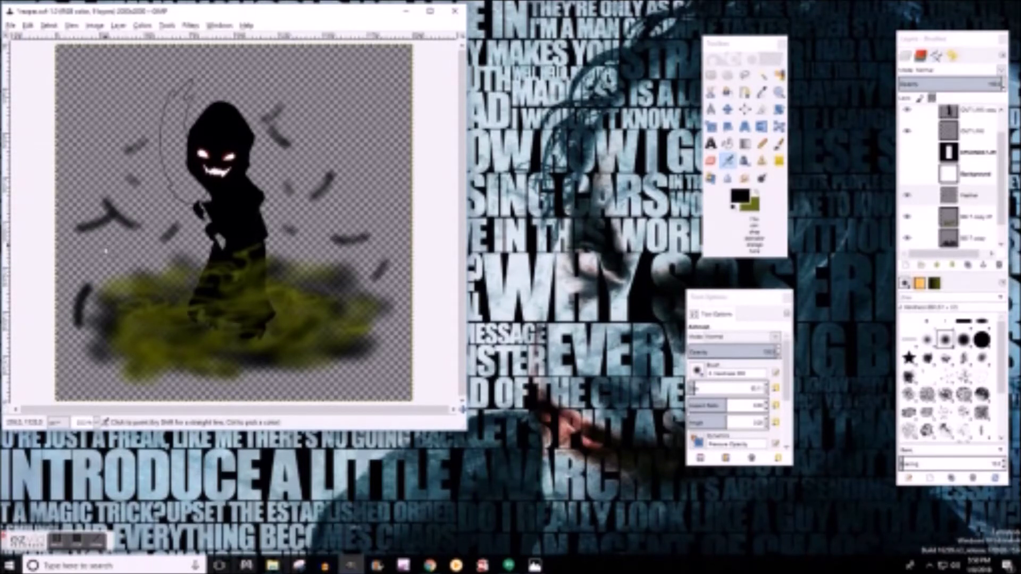
drag(99, 260, 89, 248)
click(55, 541)
drag(907, 173, 907, 241)
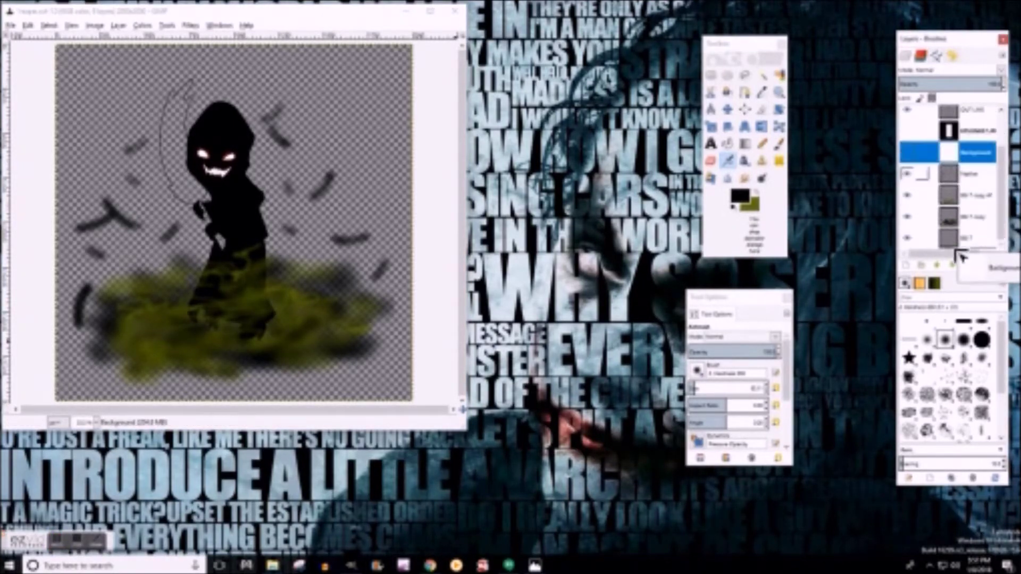
Make the white Background layer visible and switch to the Eraser, adjusting its size
click(907, 241)
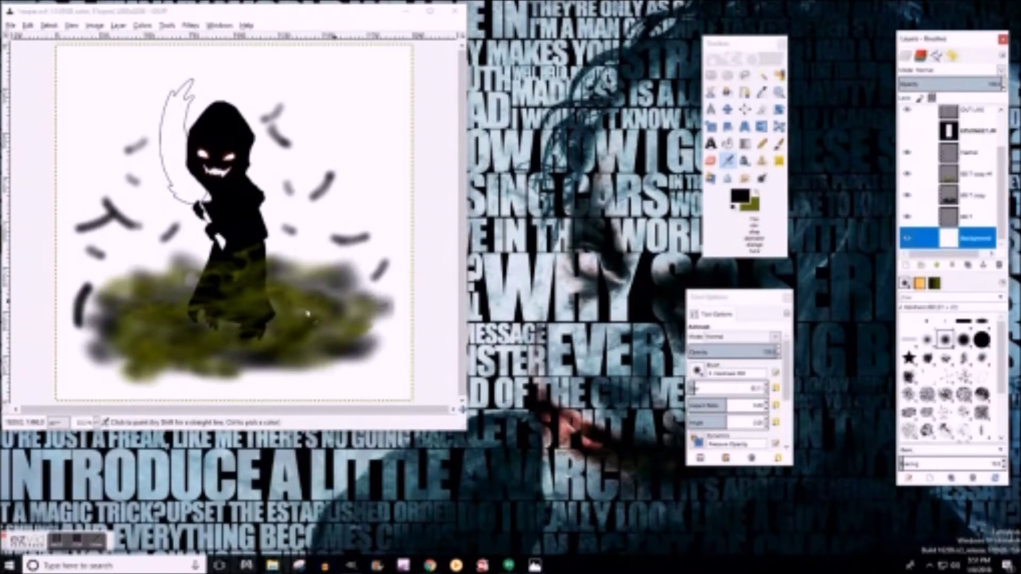
click(710, 161)
click(692, 387)
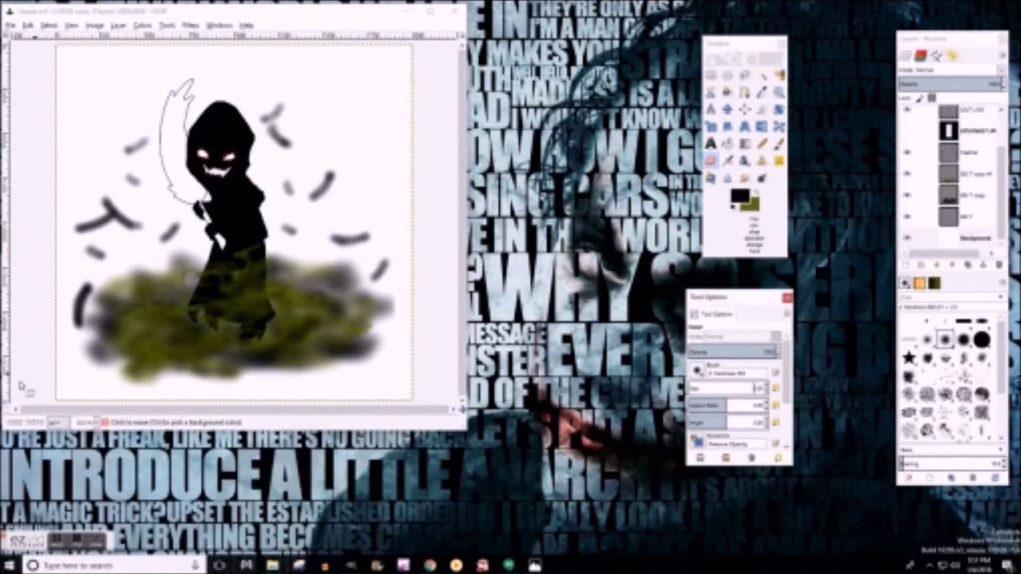
Zoom in on the strokes and make the feather strokes layer active
click(97, 422)
click(86, 450)
click(96, 423)
click(88, 471)
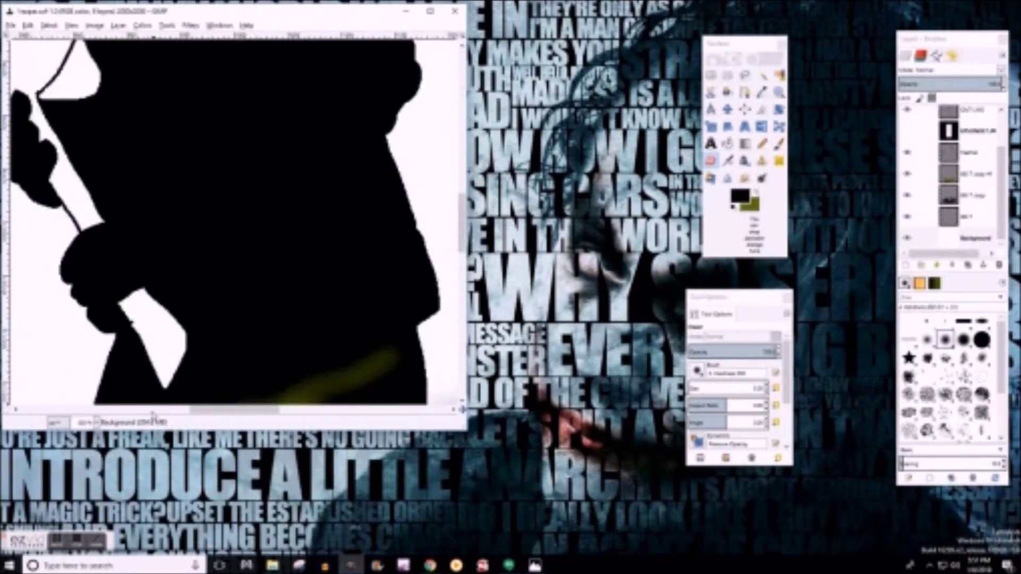
scroll(163, 362, down, 1)
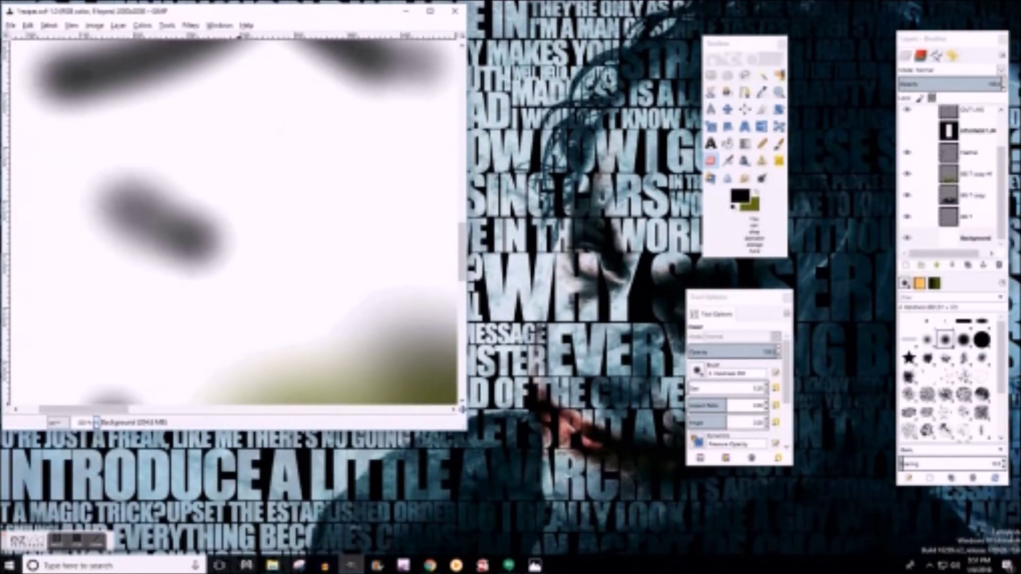
scroll(200, 280, down, 1)
scroll(205, 197, down, 1)
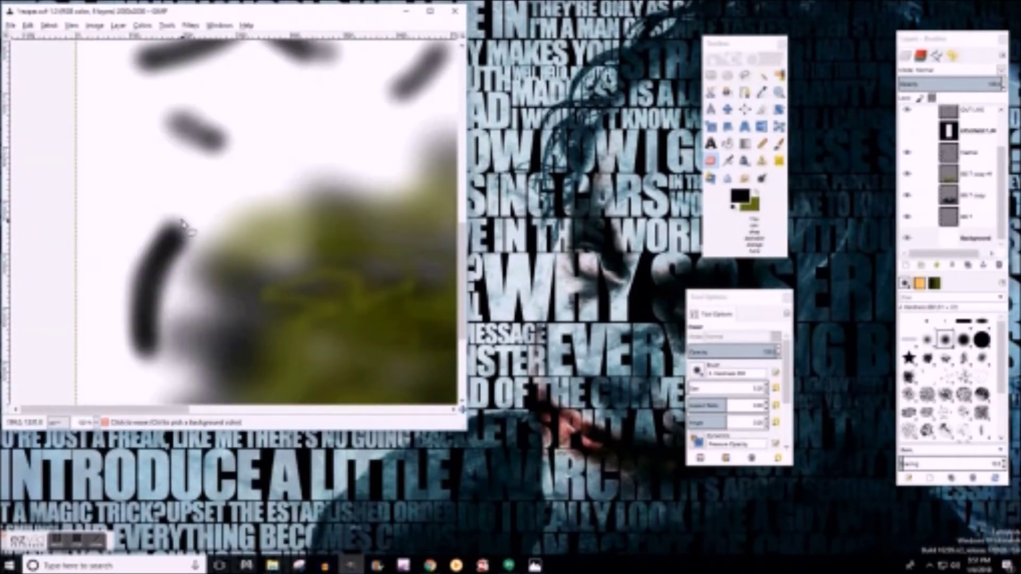
click(957, 237)
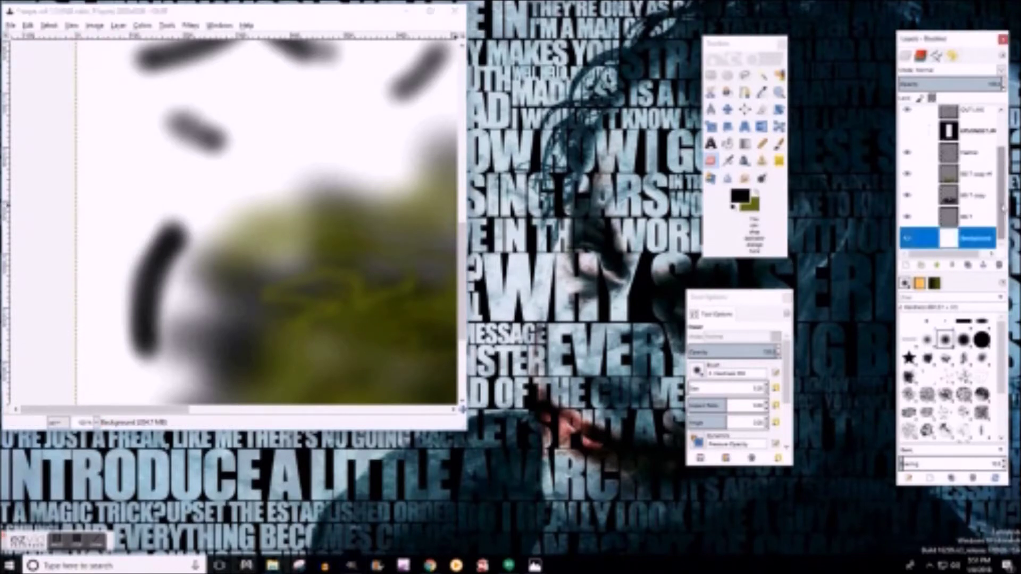
click(968, 152)
Erase thin white streaks through the left dark stroke to shape a feather
drag(156, 256, 174, 238)
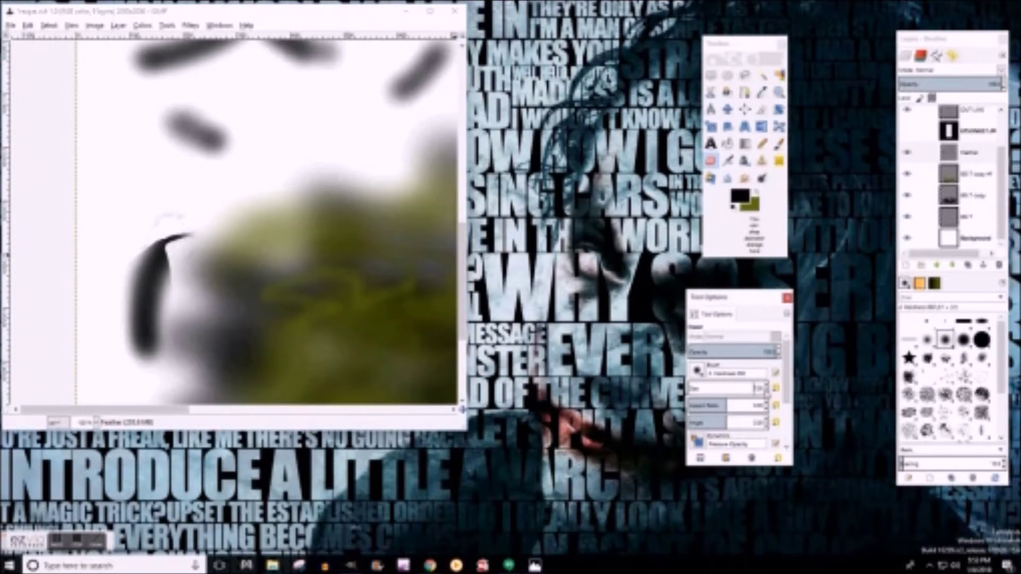
click(167, 301)
drag(138, 298, 129, 325)
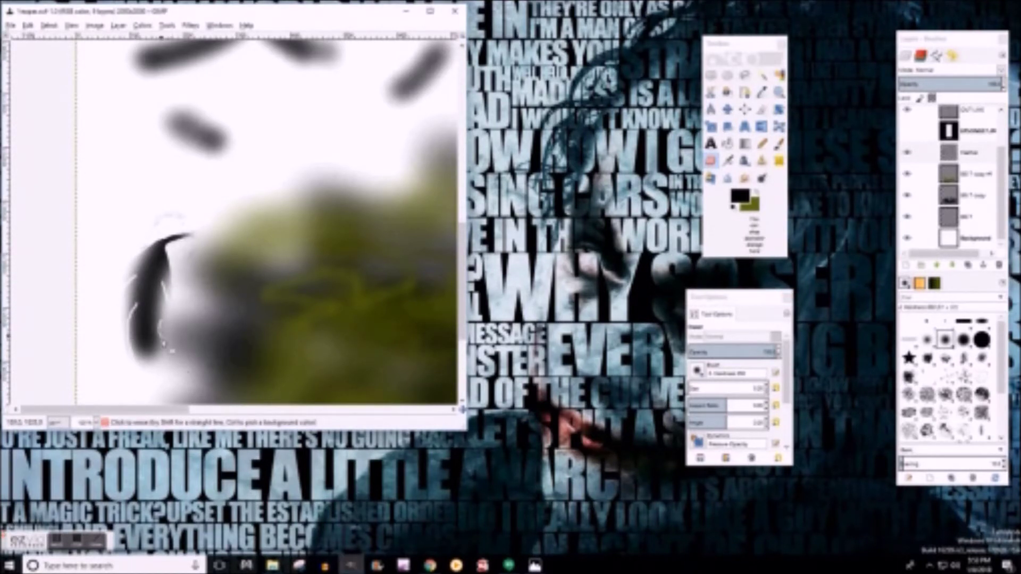
drag(158, 360, 161, 360)
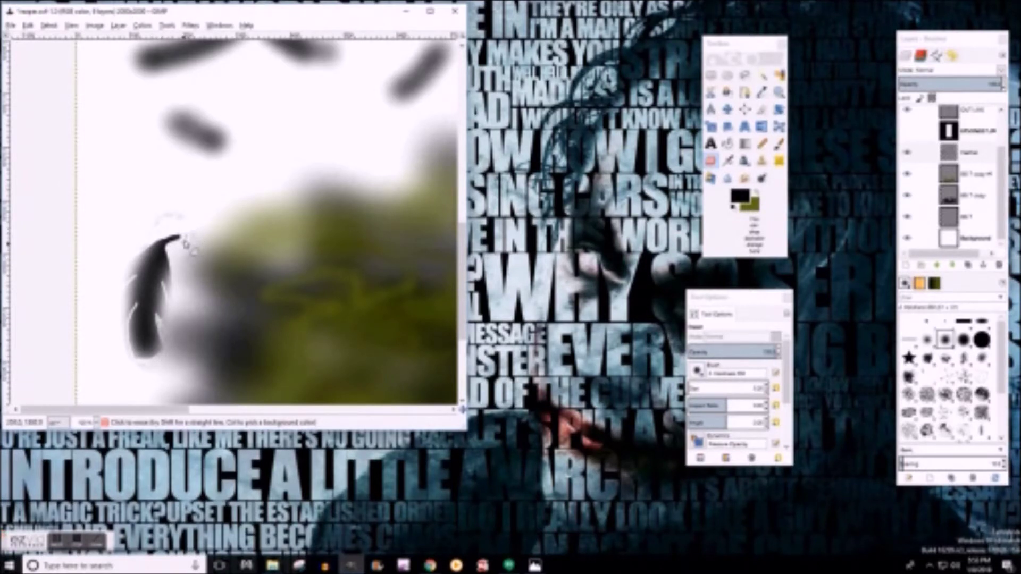
mouse_move(134, 317)
mouse_down()
mouse_move(136, 351)
mouse_move(153, 363)
mouse_up()
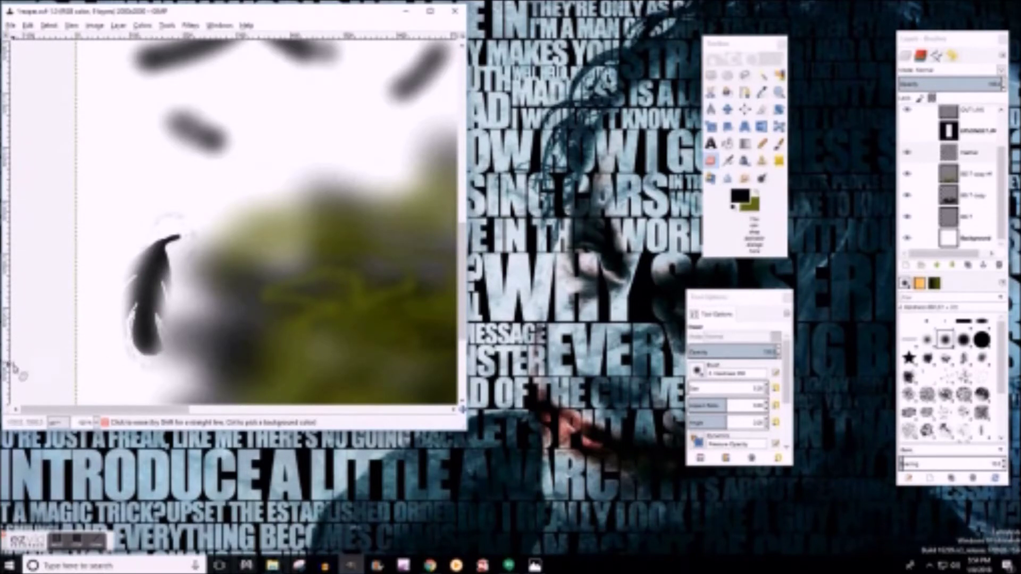
Zoom in closer on the feather stroke using the status-bar zoom list
click(95, 423)
click(89, 472)
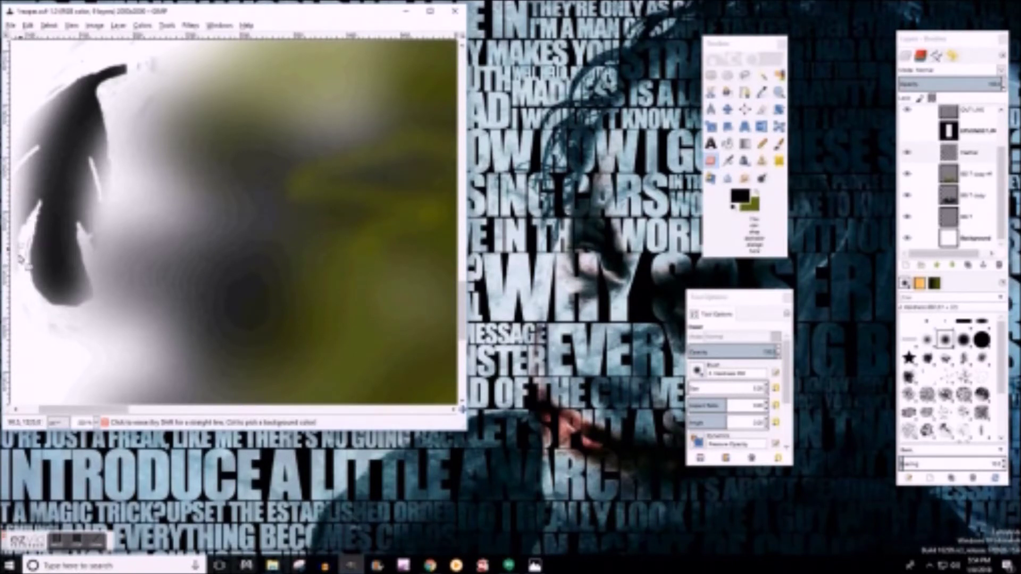
scroll(118, 302, up, 3)
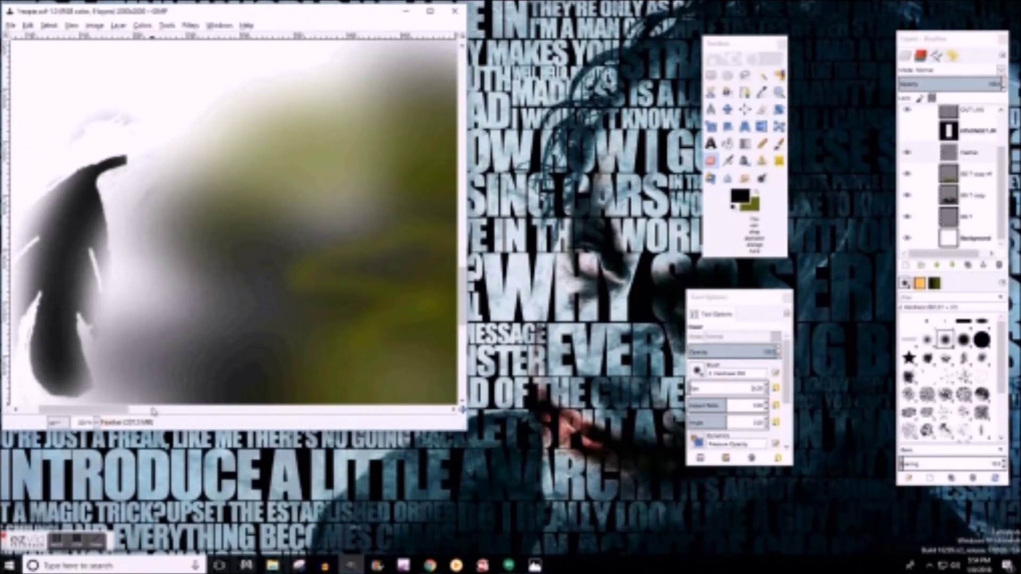
scroll(84, 313, left, 3)
scroll(227, 291, up, 5)
scroll(227, 291, up, 4)
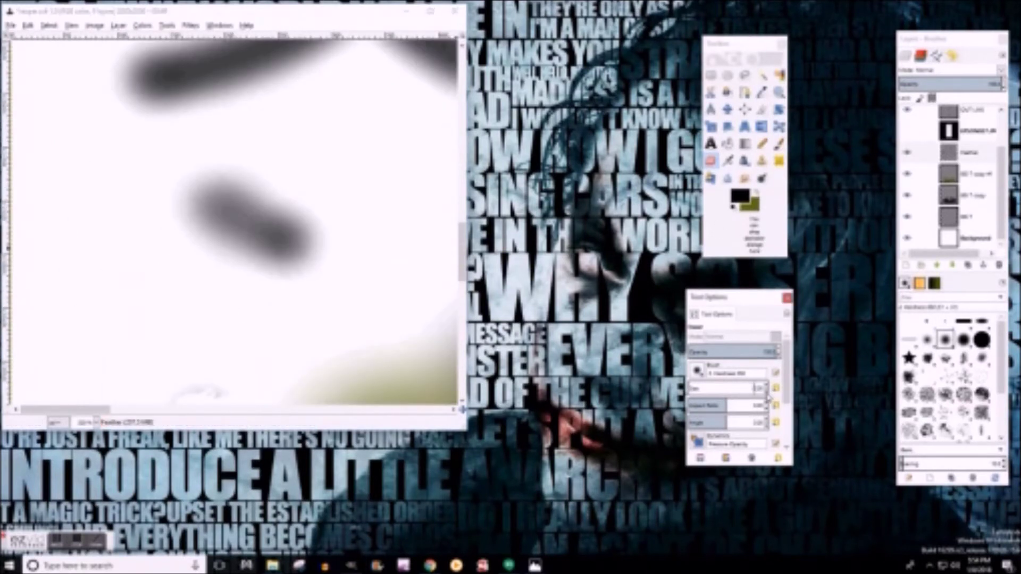
Erase barb lines into the lower blob and along the diagonal stroke
mouse_move(202, 183)
mouse_down()
mouse_move(215, 192)
mouse_move(240, 265)
mouse_move(213, 239)
mouse_move(203, 208)
mouse_move(218, 239)
mouse_move(261, 269)
mouse_move(271, 245)
mouse_up()
mouse_move(283, 196)
mouse_down()
mouse_move(314, 221)
mouse_move(213, 183)
mouse_move(282, 197)
mouse_move(256, 203)
mouse_up()
scroll(330, 192, up, 3)
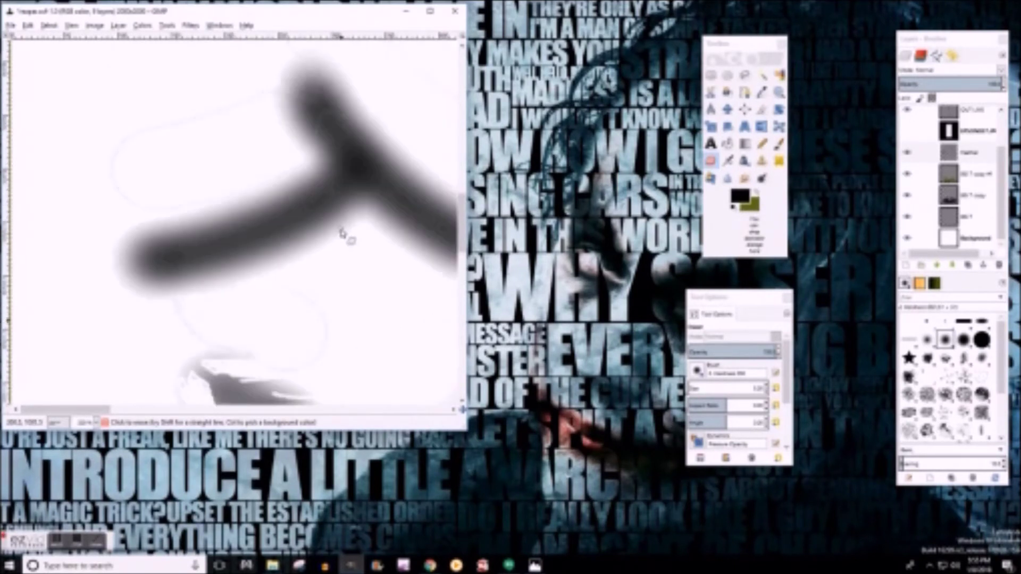
mouse_move(120, 263)
mouse_down()
mouse_move(181, 247)
mouse_move(178, 263)
mouse_move(123, 272)
mouse_move(181, 237)
mouse_up()
mouse_move(120, 257)
mouse_down()
mouse_move(178, 247)
mouse_move(274, 267)
mouse_move(362, 211)
mouse_up()
mouse_move(311, 168)
mouse_down()
mouse_move(307, 184)
mouse_move(198, 233)
mouse_up()
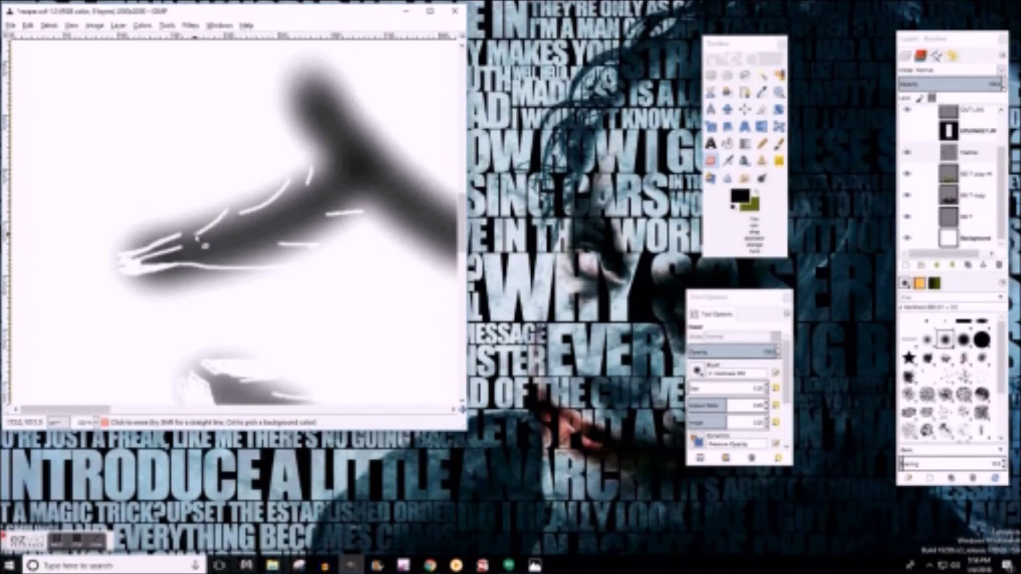
mouse_move(292, 185)
mouse_down()
mouse_move(259, 218)
mouse_move(167, 249)
mouse_up()
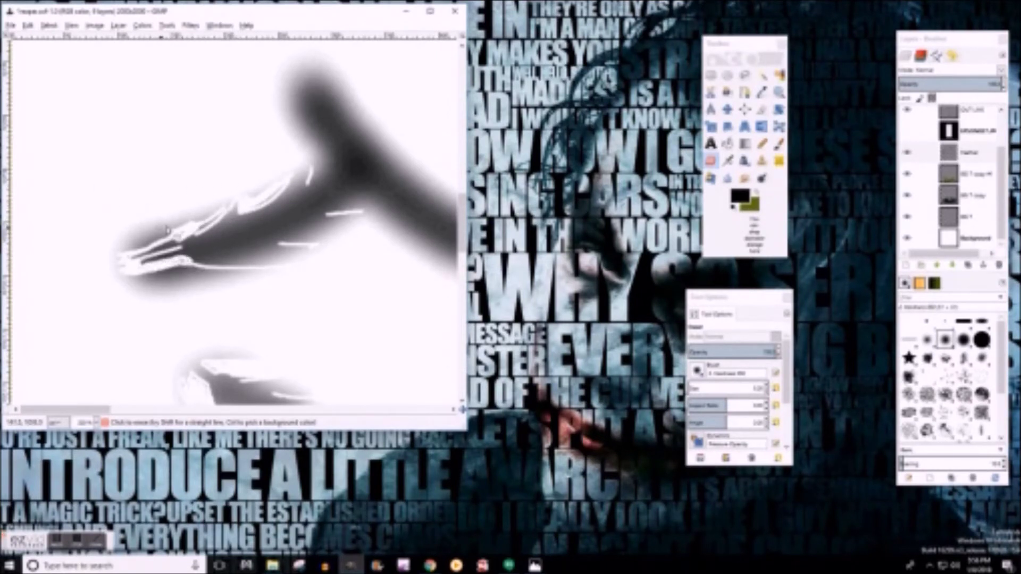
Lighten the diagonal stroke's edges and tip, streaking its top with a smaller eraser
mouse_move(137, 280)
mouse_down()
mouse_move(179, 290)
mouse_move(231, 274)
mouse_move(266, 280)
mouse_up()
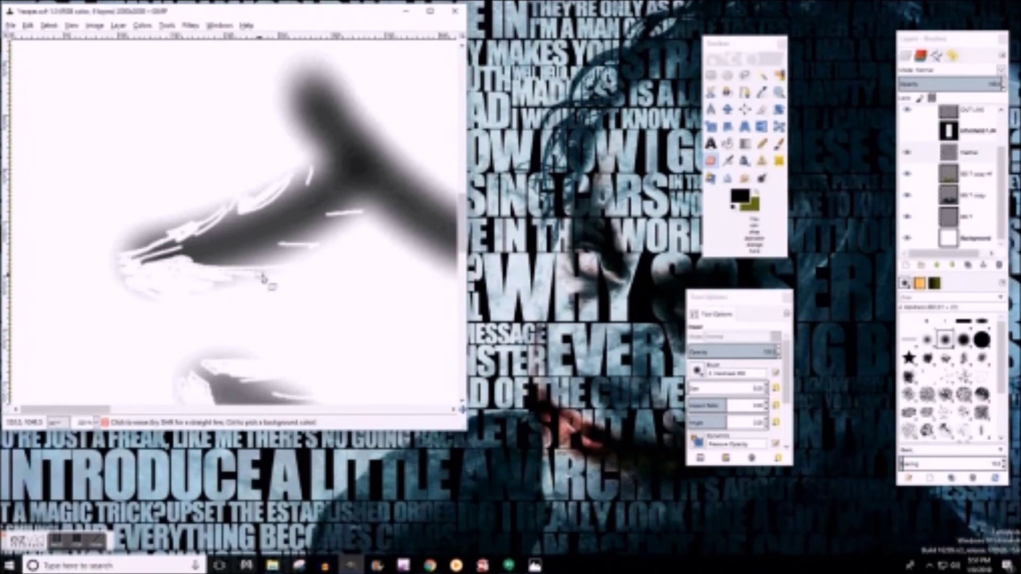
mouse_move(170, 245)
mouse_down()
mouse_move(205, 228)
mouse_move(137, 259)
mouse_move(198, 237)
mouse_move(160, 255)
mouse_move(125, 244)
mouse_move(207, 213)
mouse_up()
drag(219, 292, 165, 257)
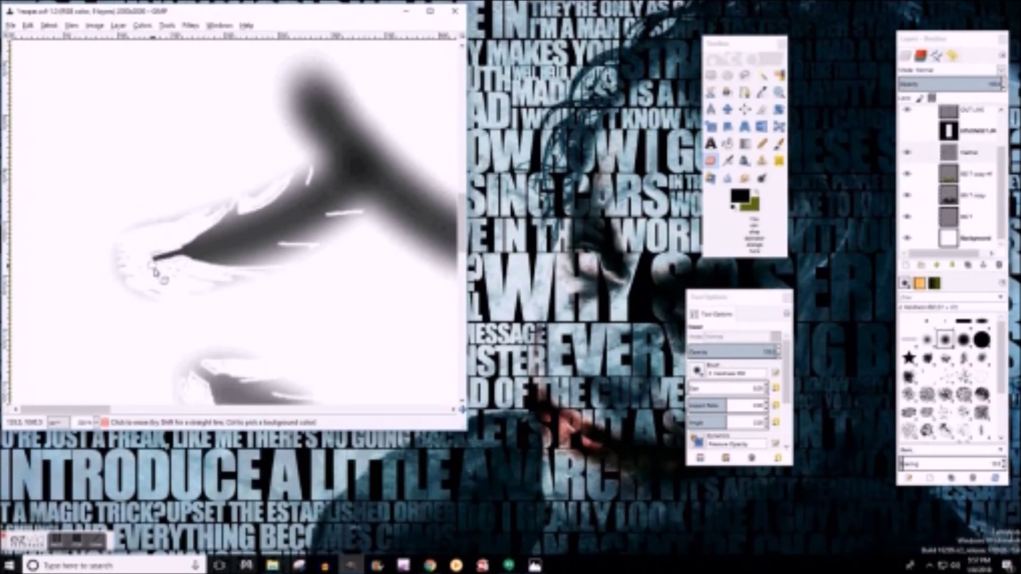
scroll(141, 325, up, 3)
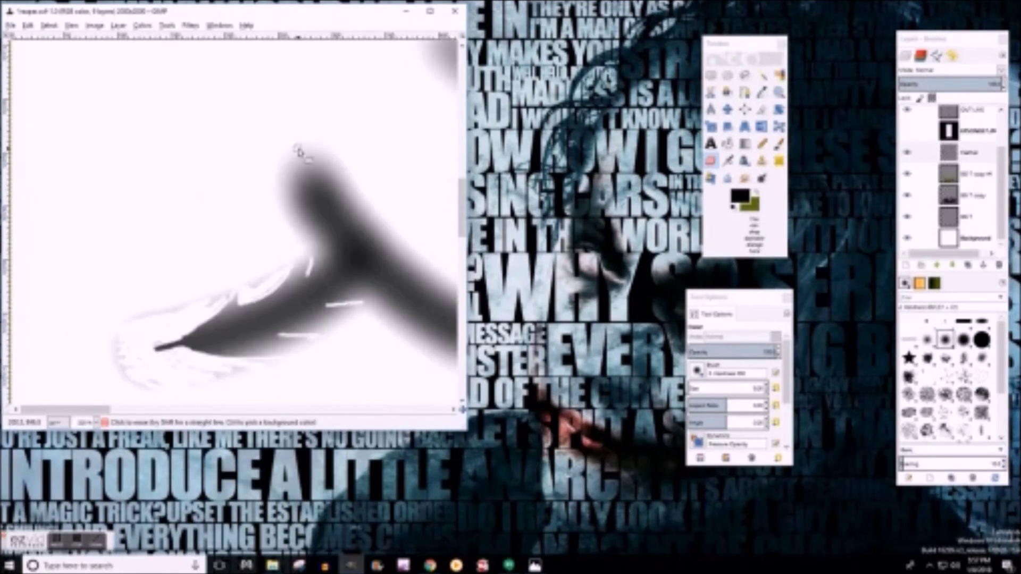
click(768, 392)
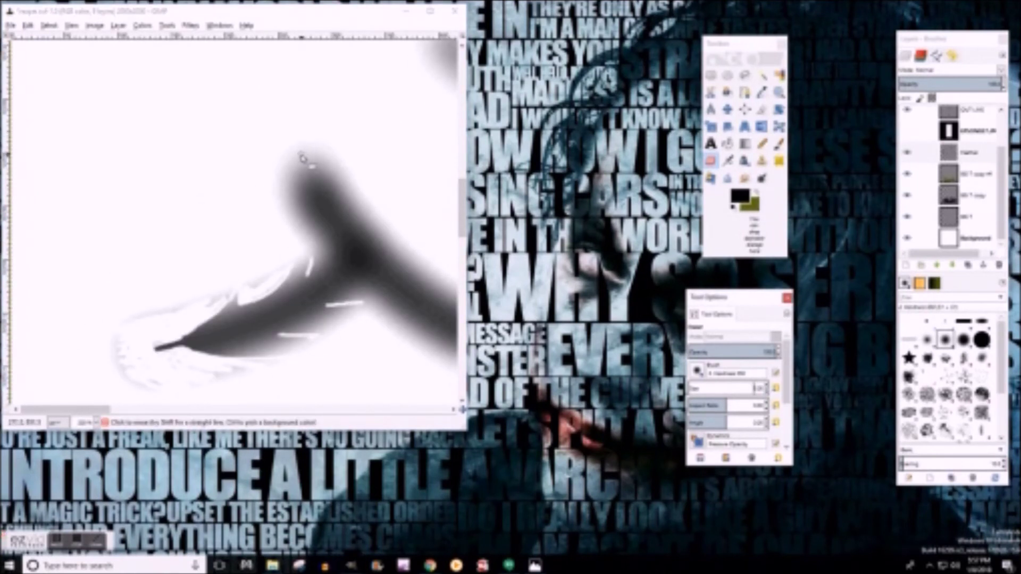
mouse_move(317, 183)
mouse_down()
mouse_move(297, 166)
mouse_move(305, 240)
mouse_move(287, 179)
mouse_move(299, 192)
mouse_move(345, 173)
mouse_move(319, 160)
mouse_move(324, 181)
mouse_up()
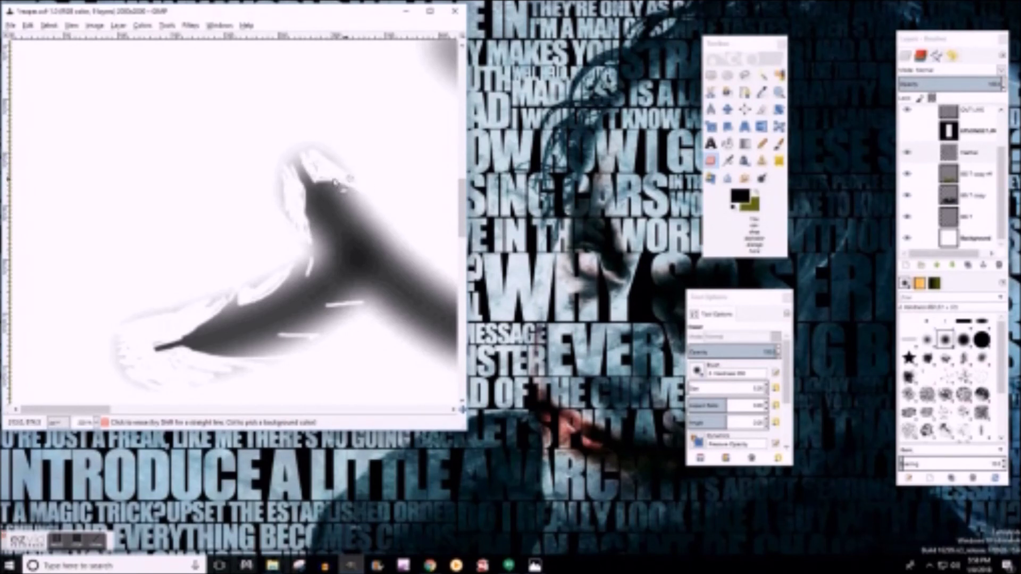
Carve more white barb streaks across the crossing strokes and their lower edge
scroll(414, 223, down, 3)
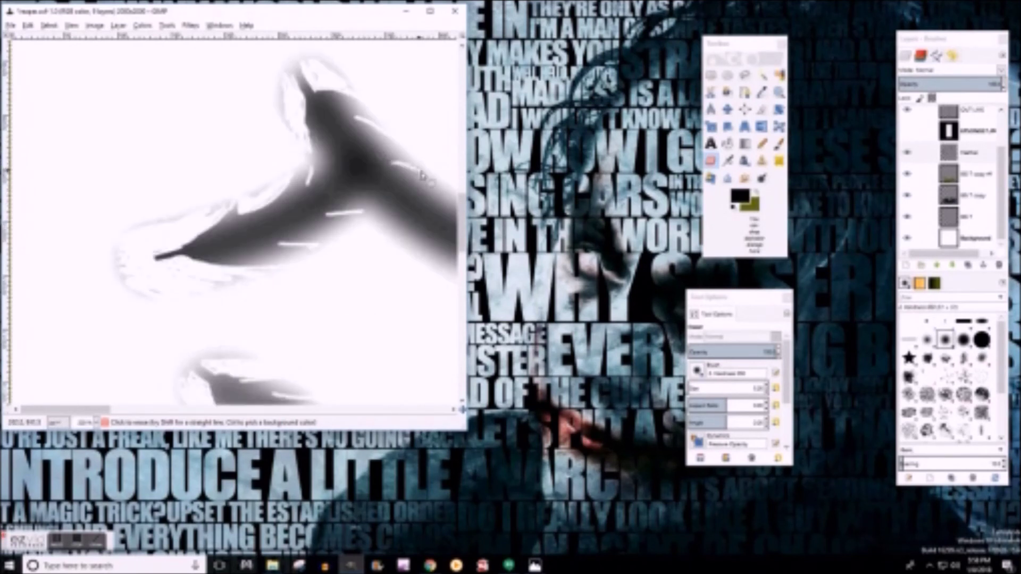
scroll(223, 228, right, 4)
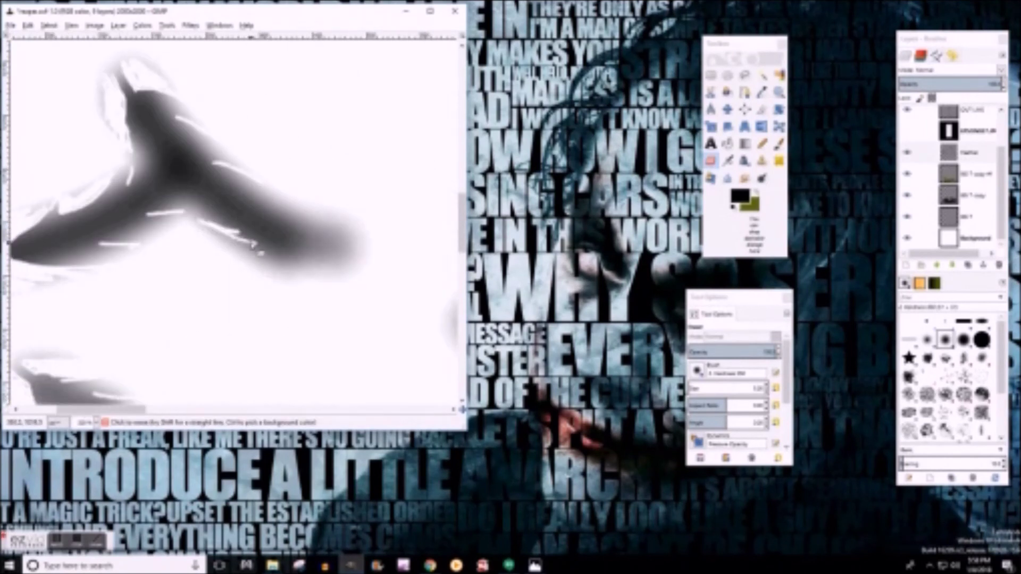
mouse_move(205, 207)
mouse_down()
mouse_move(250, 245)
mouse_move(284, 250)
mouse_up()
mouse_move(274, 196)
mouse_down()
mouse_move(303, 250)
mouse_move(302, 230)
mouse_up()
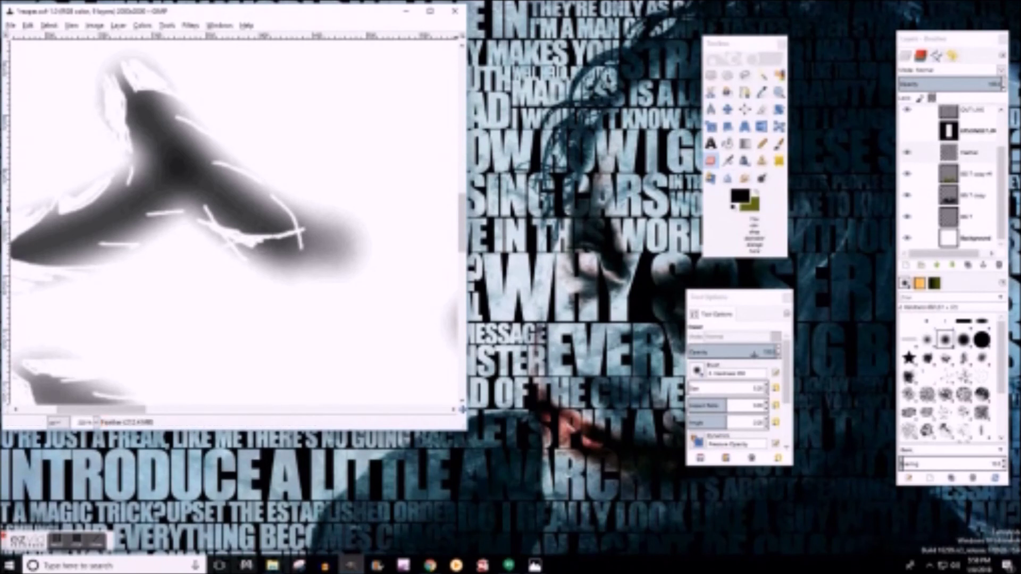
mouse_move(213, 244)
mouse_down()
mouse_move(337, 273)
mouse_move(258, 247)
mouse_move(306, 207)
mouse_move(282, 178)
mouse_move(333, 270)
mouse_up()
Zoom out to a smaller level to see most of the reaper artwork
click(88, 423)
click(90, 487)
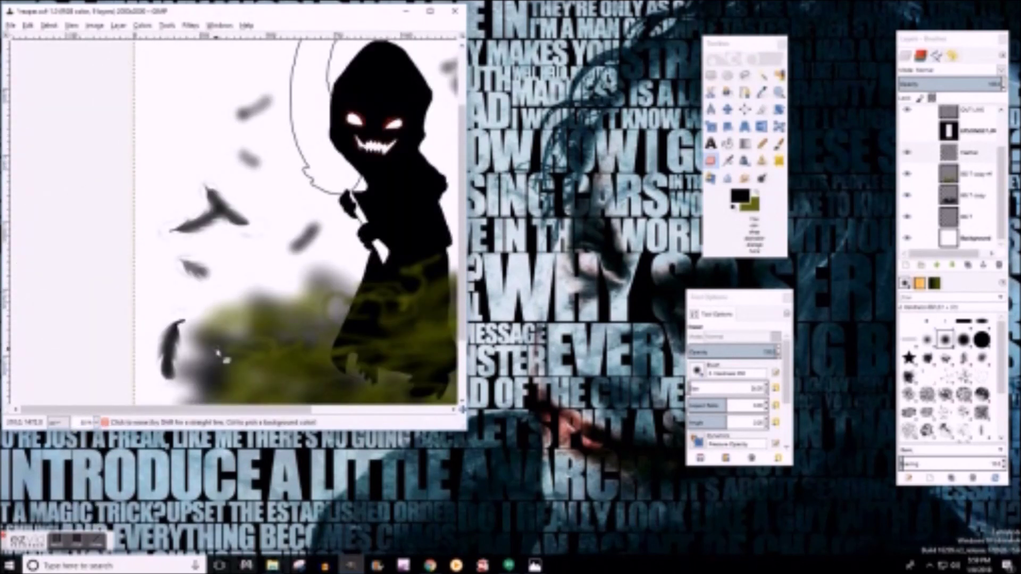